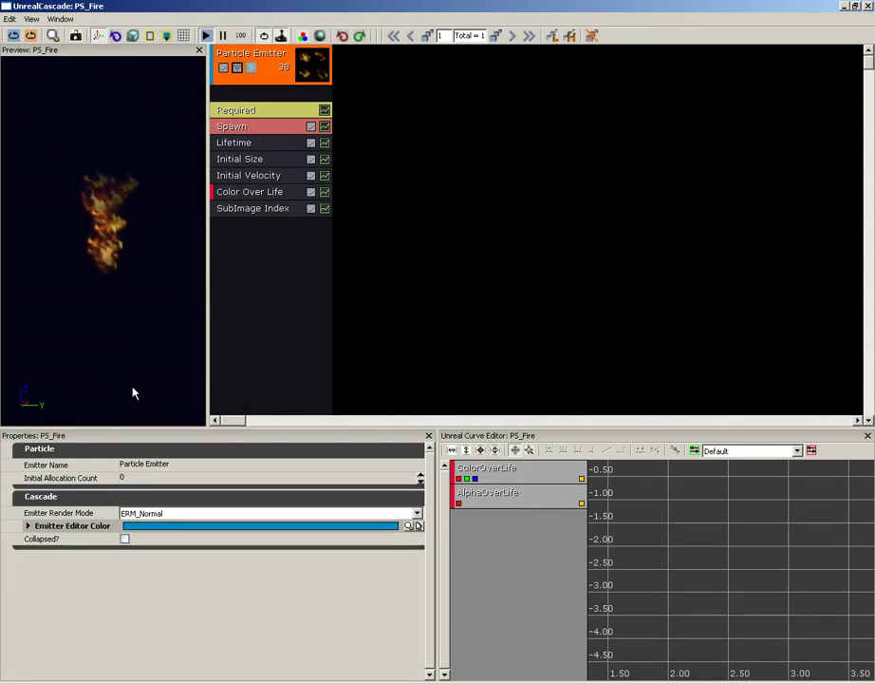
Add an Initial RotRate module to the fire particle emitter
right_click(249, 233)
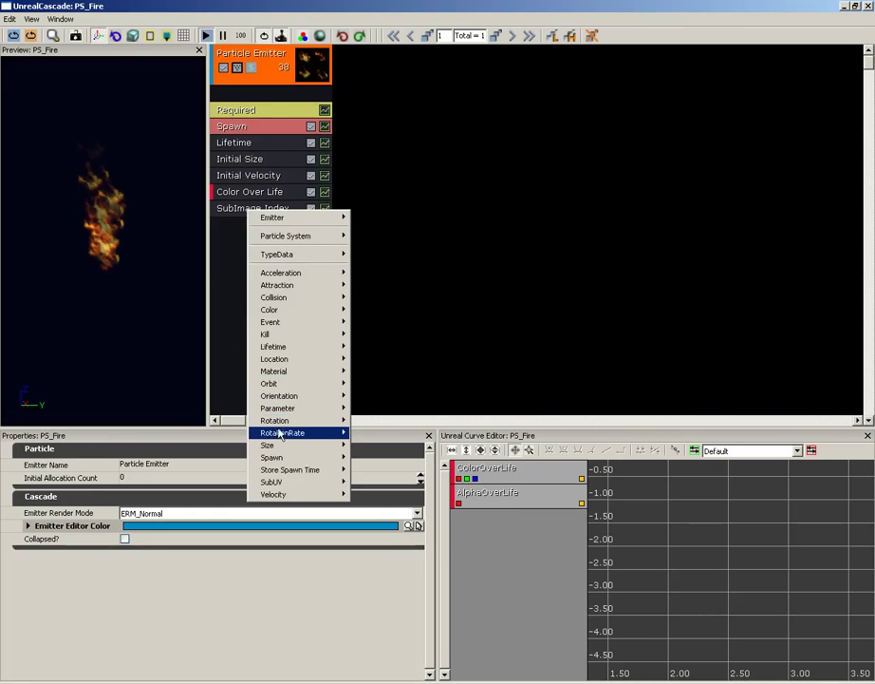
mouse_move(277, 435)
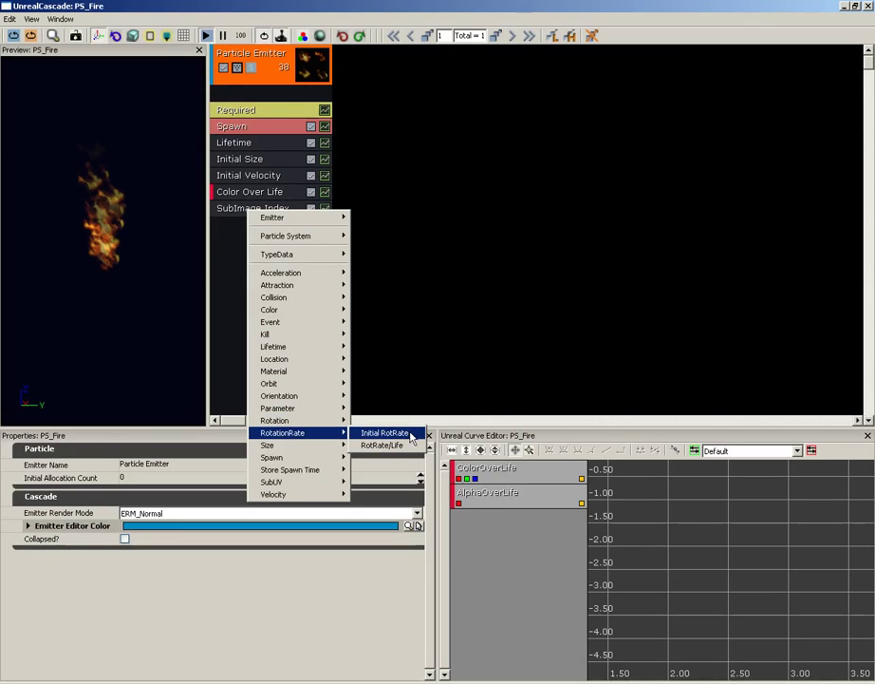
left_click(384, 433)
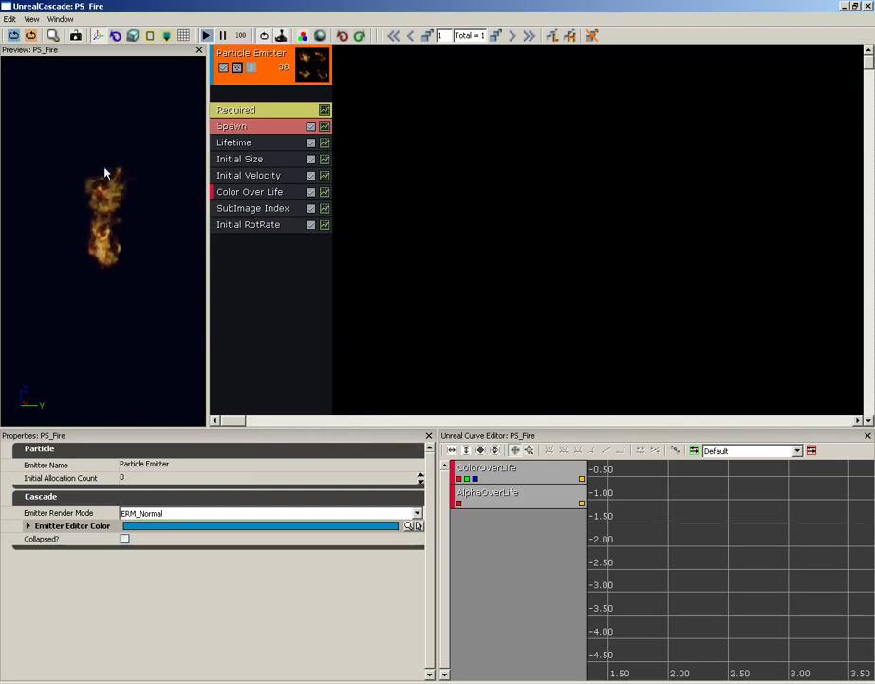
Set the Min of the Initial RotRate module's Start Rotation Rate distribution to -1
left_click(242, 226)
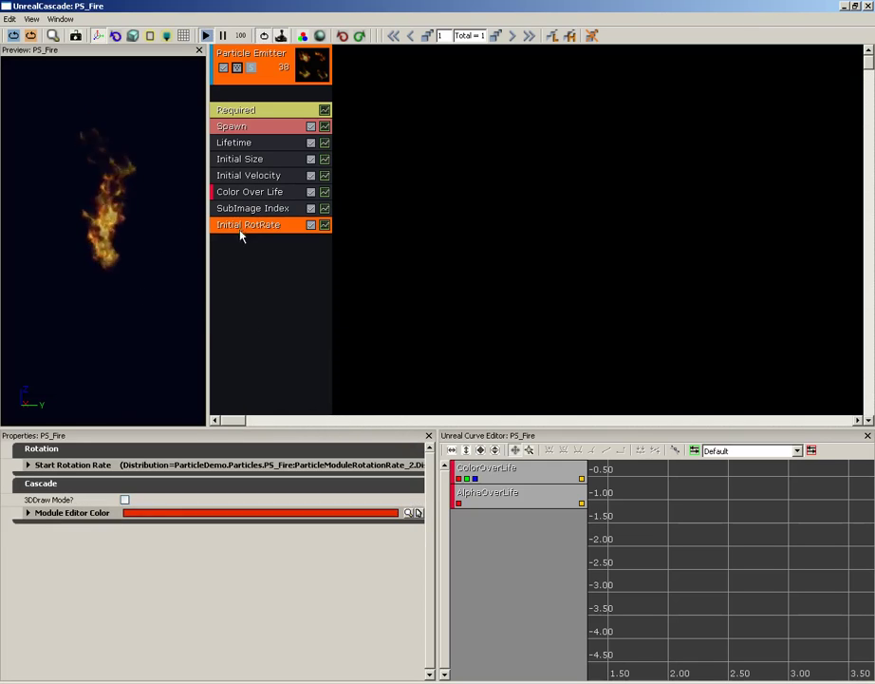
left_click(27, 464)
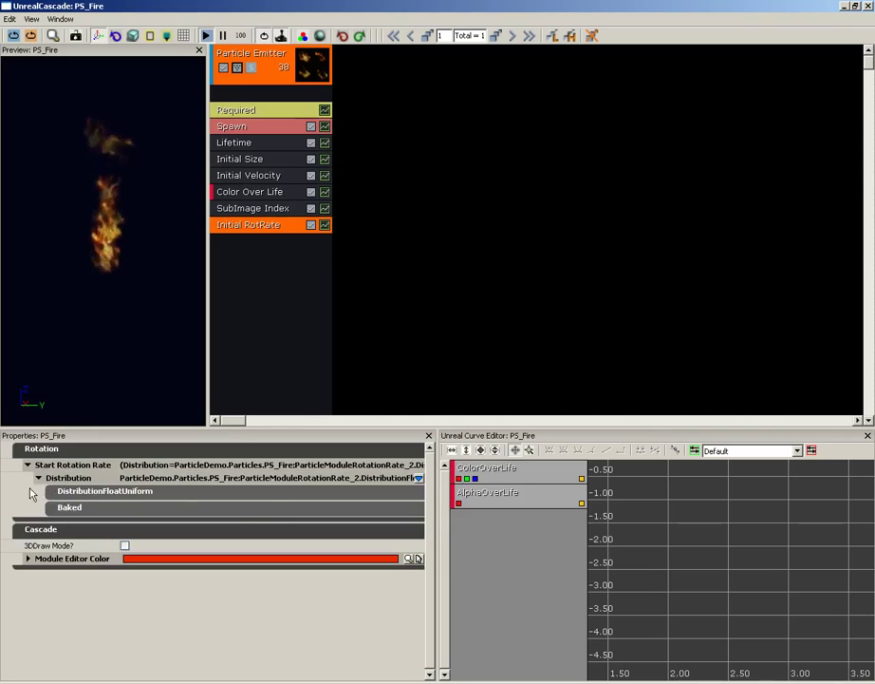
left_click(89, 492)
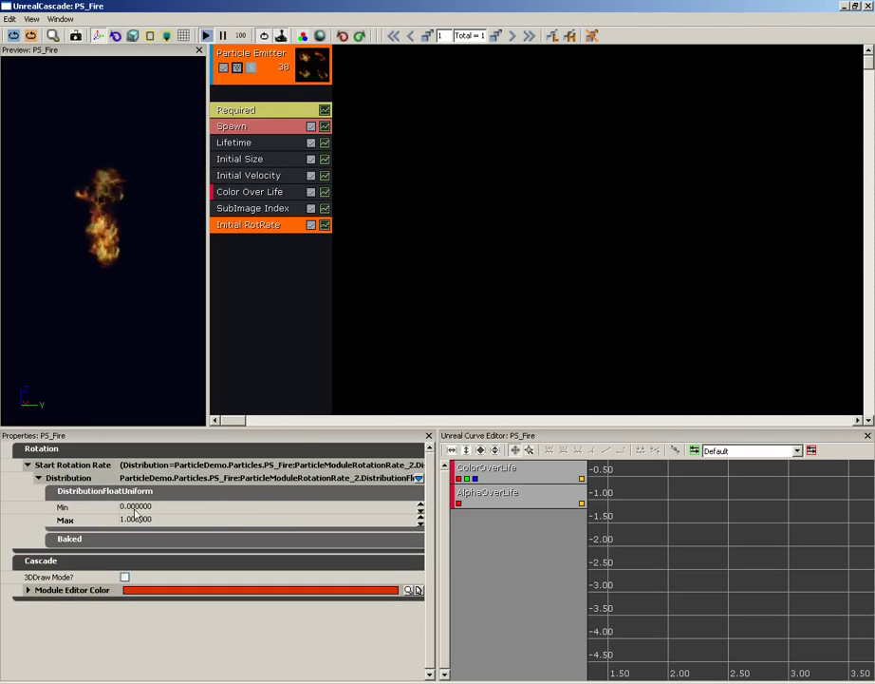
left_click(170, 506)
type("-1")
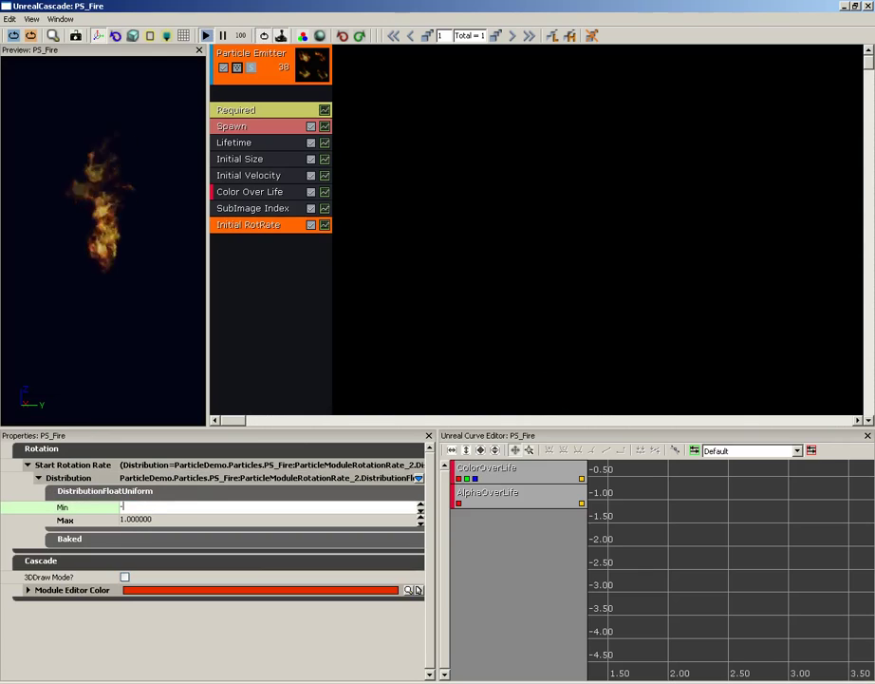
key("Return")
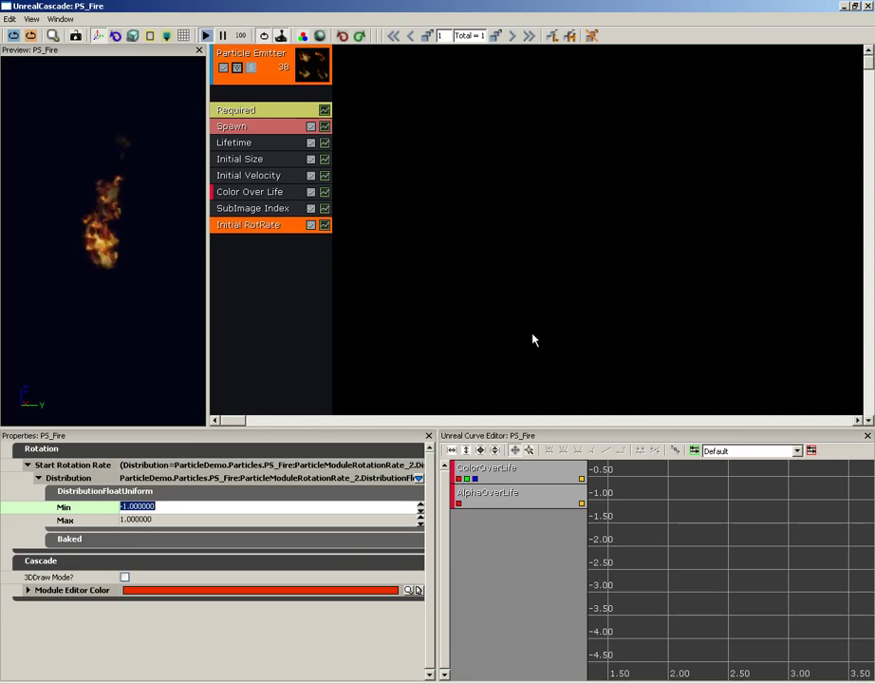
Add a Cylinder location module to the particle emitter
right_click(246, 255)
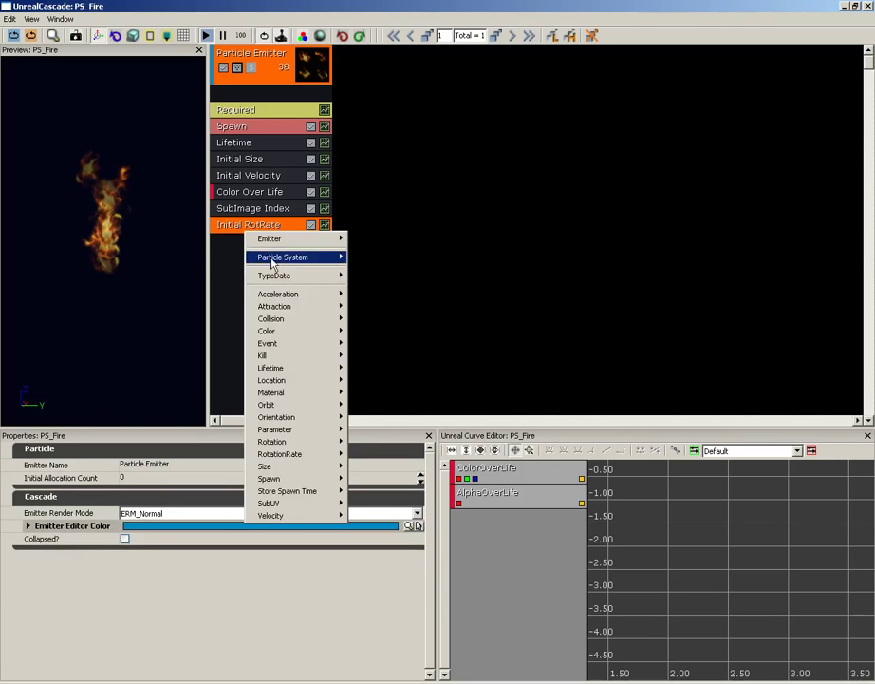
mouse_move(279, 380)
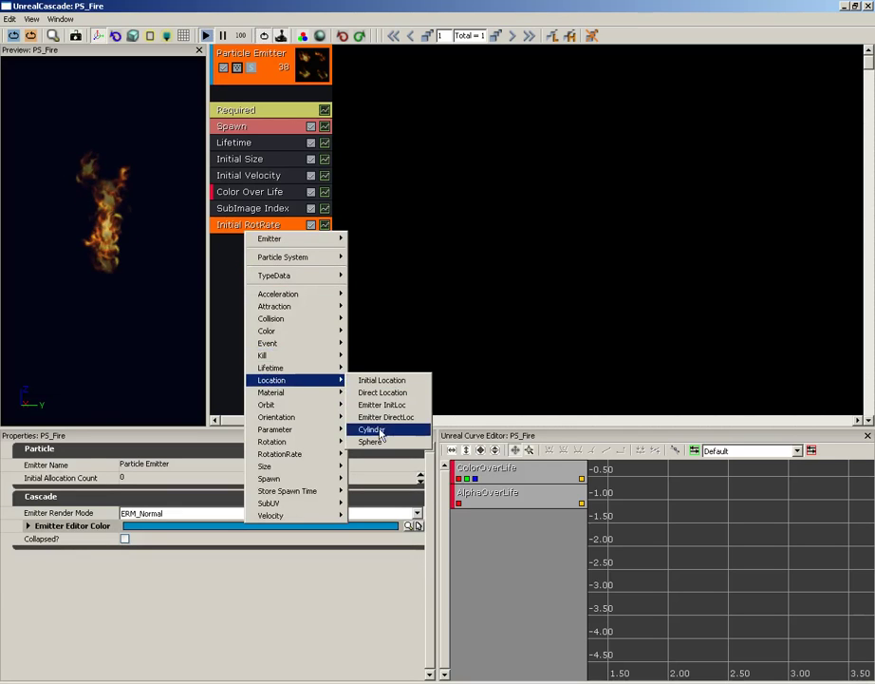
left_click(372, 429)
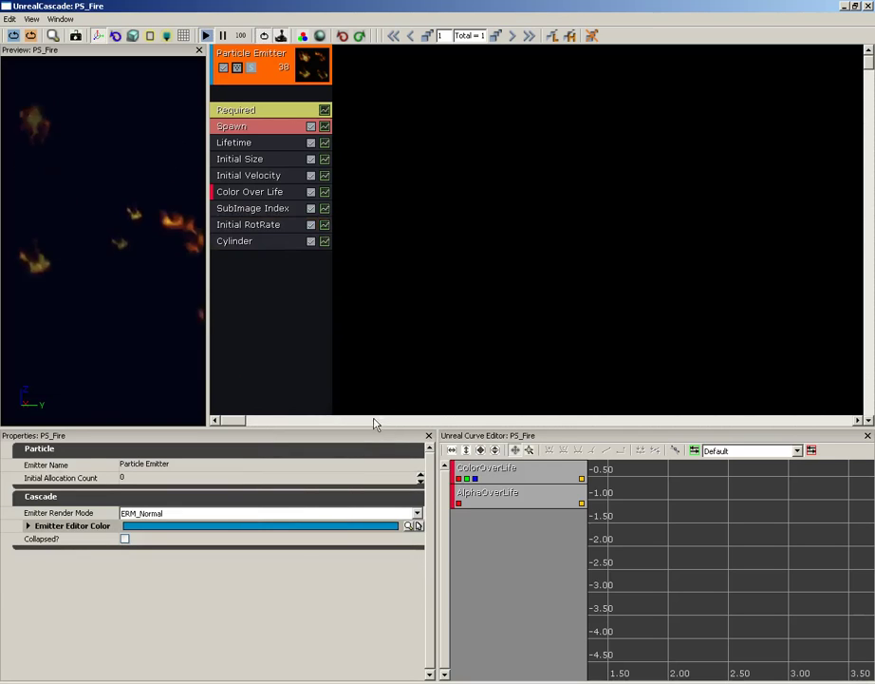
Turn on 3D draw mode for the Cylinder module and bring its whole wireframe into view in the preview
left_click(249, 248)
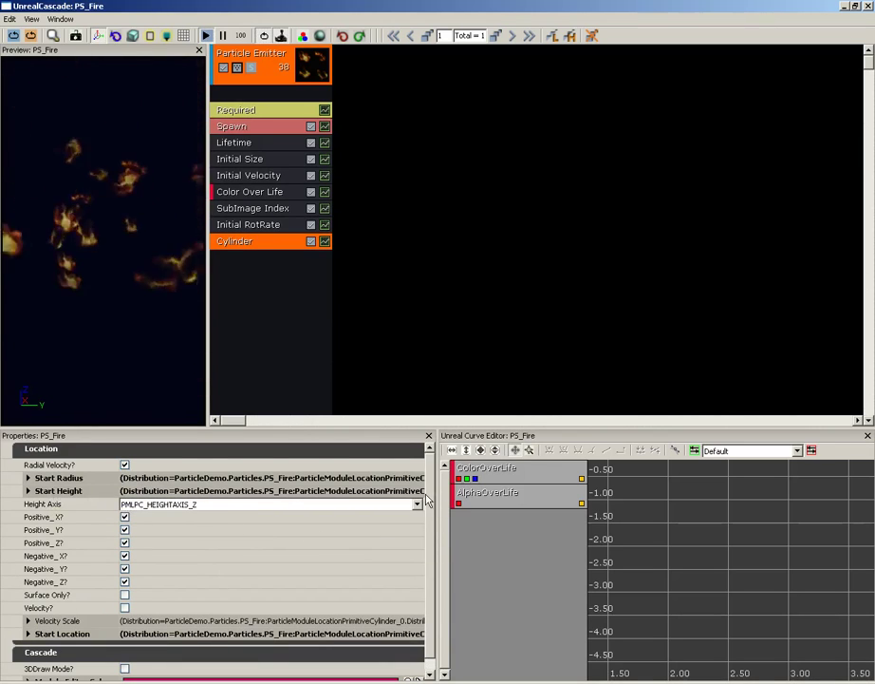
scroll(429, 532, "down", 1)
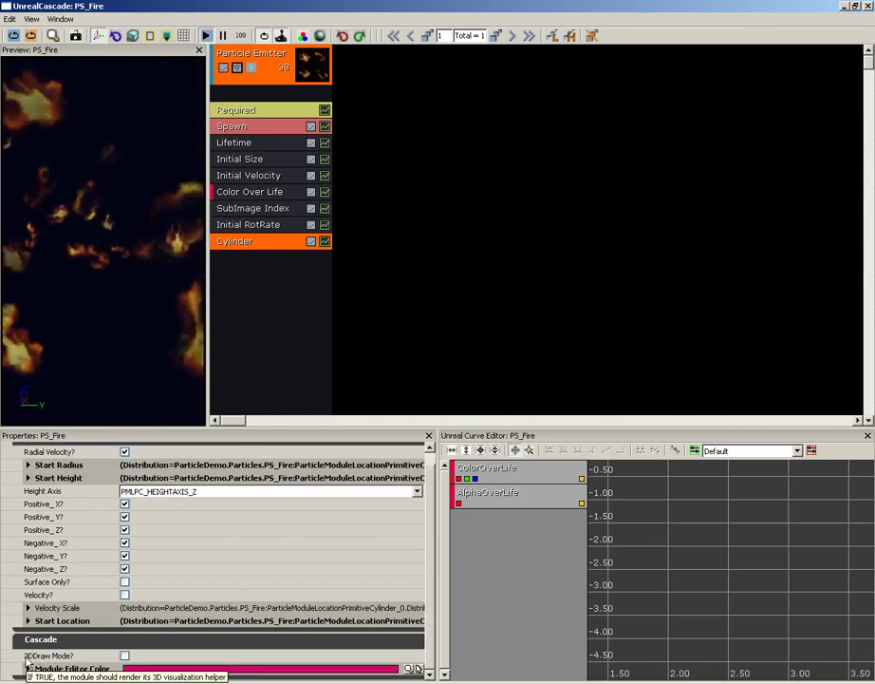
left_click(125, 656)
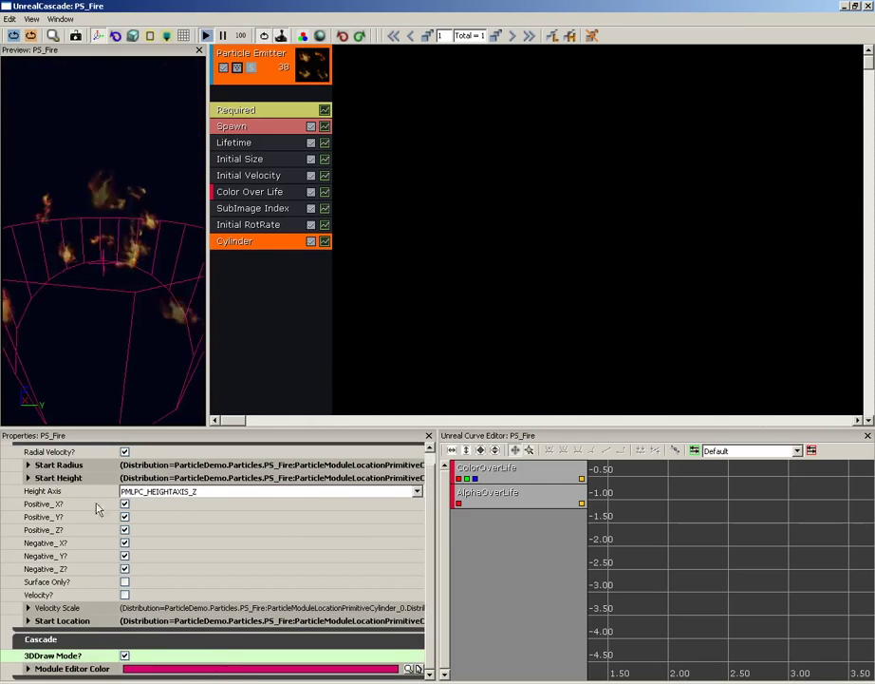
scroll(100, 346, "up", 2)
scroll(109, 293, "down", 6)
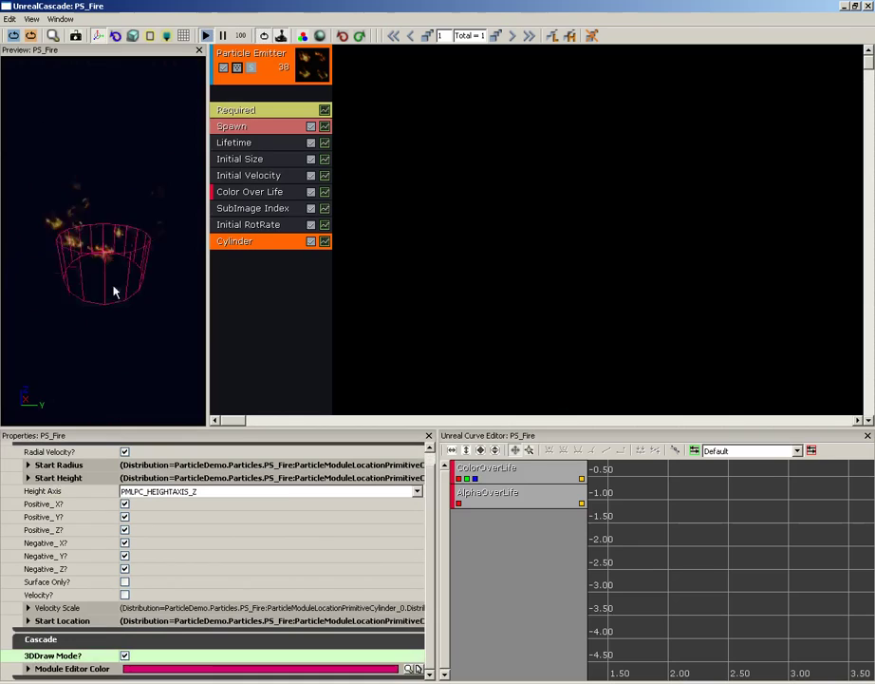
left_click_drag(111, 320, 104, 164)
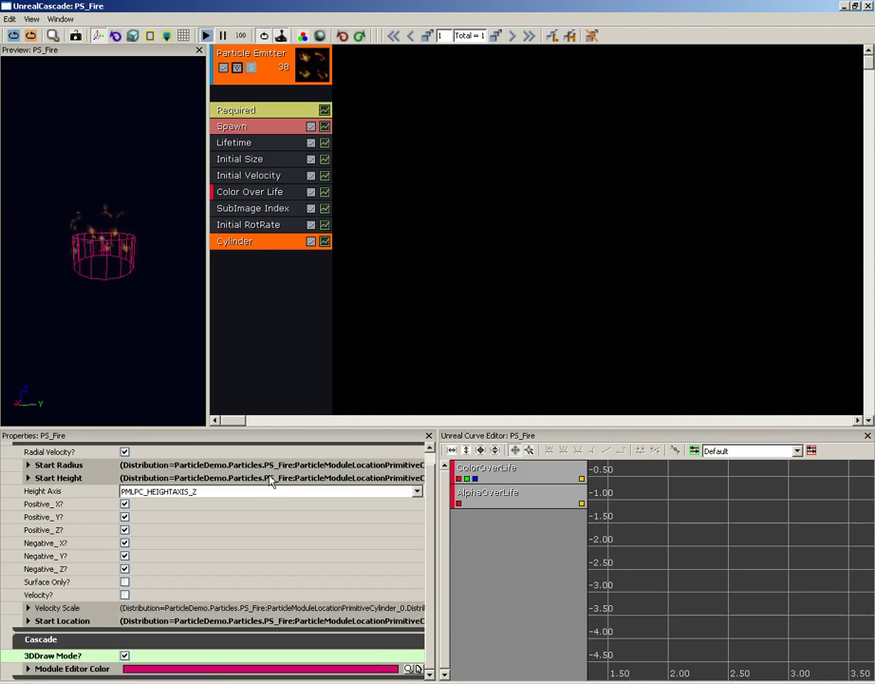
Set the Cylinder module's Start Radius distribution constant to 5
left_click(53, 466)
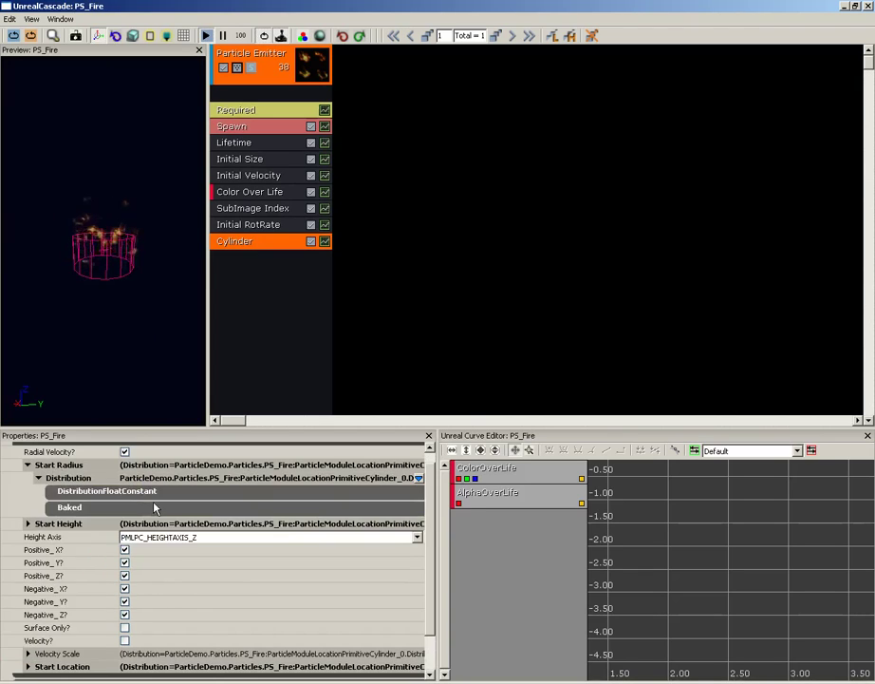
left_click(99, 499)
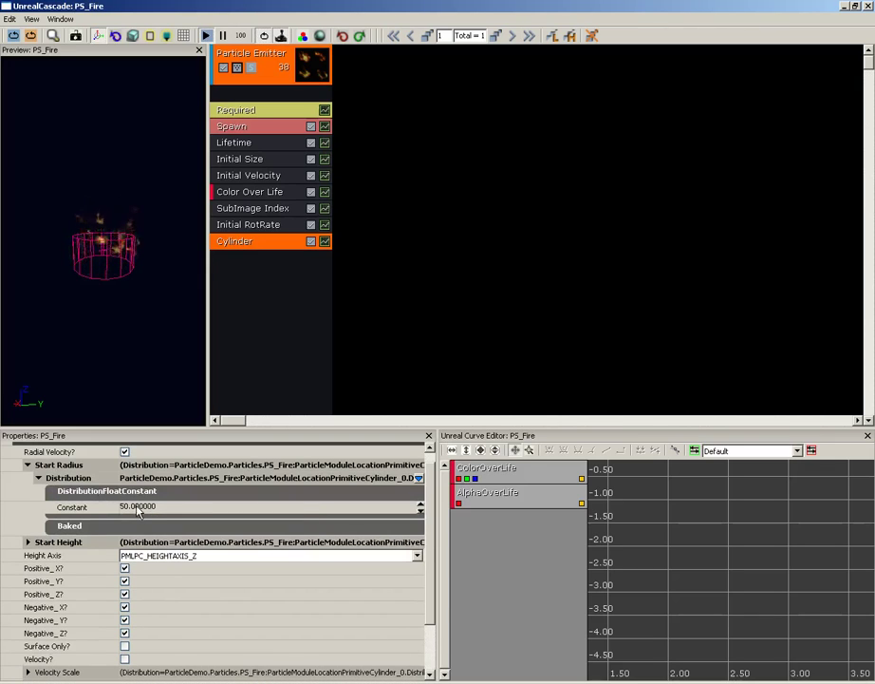
left_click(139, 508)
type("5")
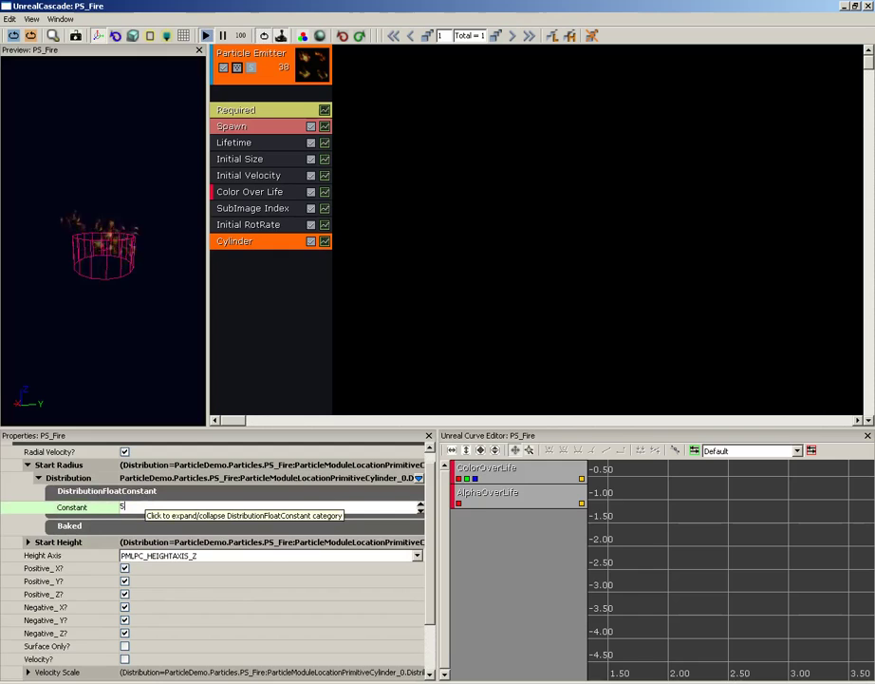
key("Return")
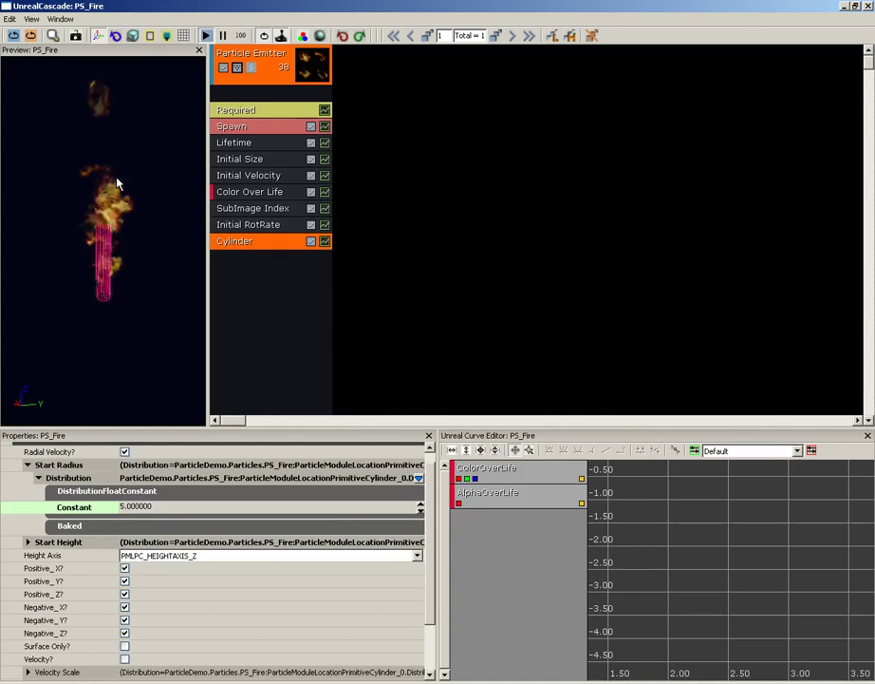
Set the Cylinder module's Start Height distribution constant to 5
left_click(39, 478)
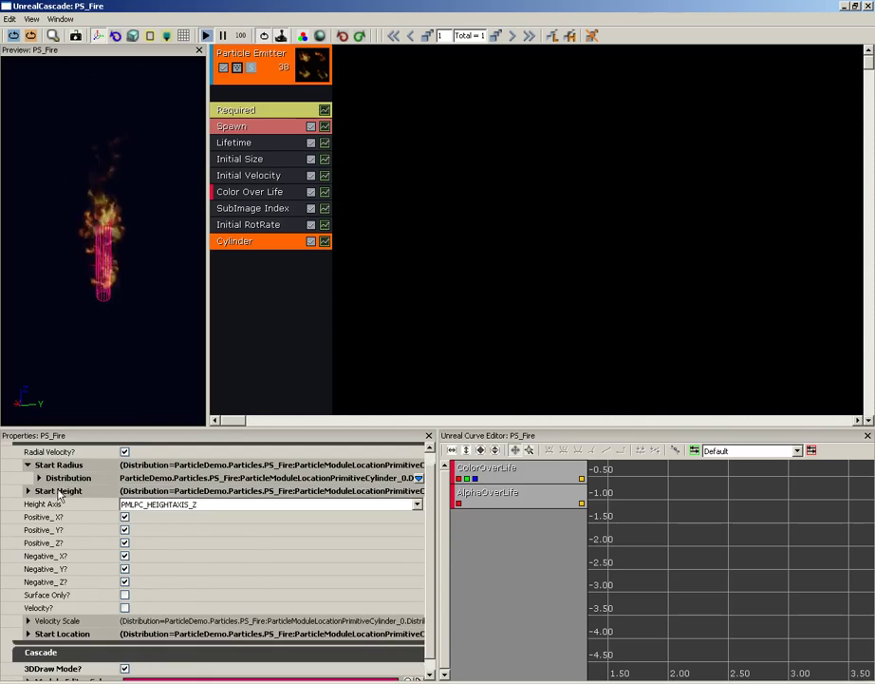
left_click(58, 492)
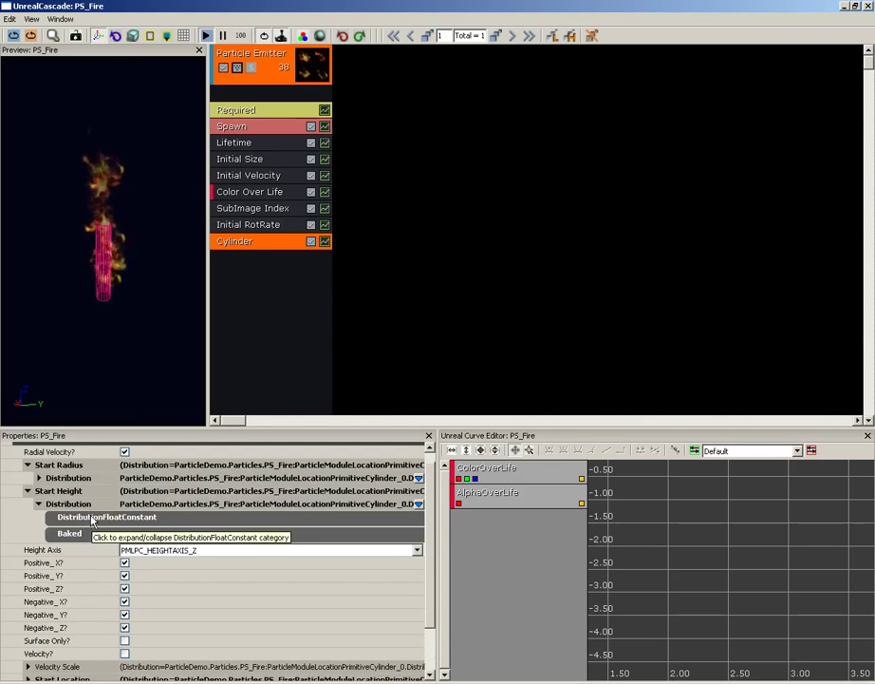
left_click(92, 520)
left_click(190, 531)
type("5")
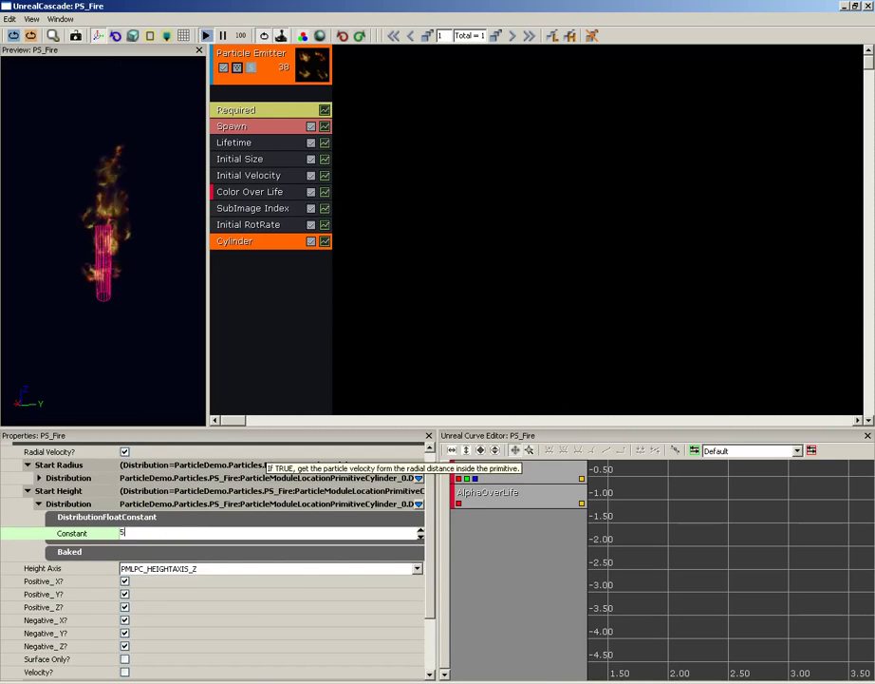
key("Return")
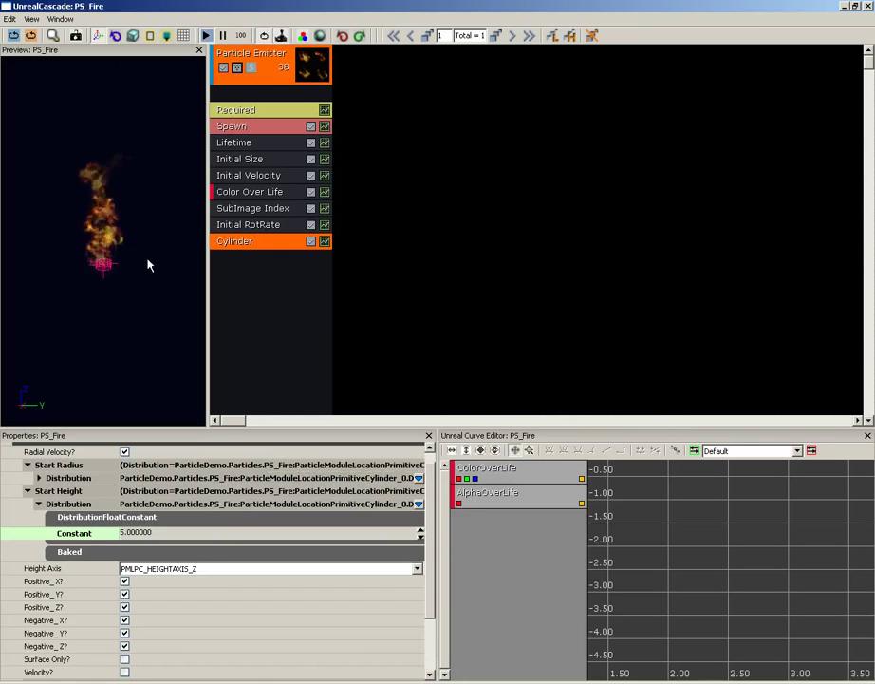
Inspect the resized cylinder up close in the preview, then turn off the module's 3D draw mode
right_click_drag(145, 264, 141, 244)
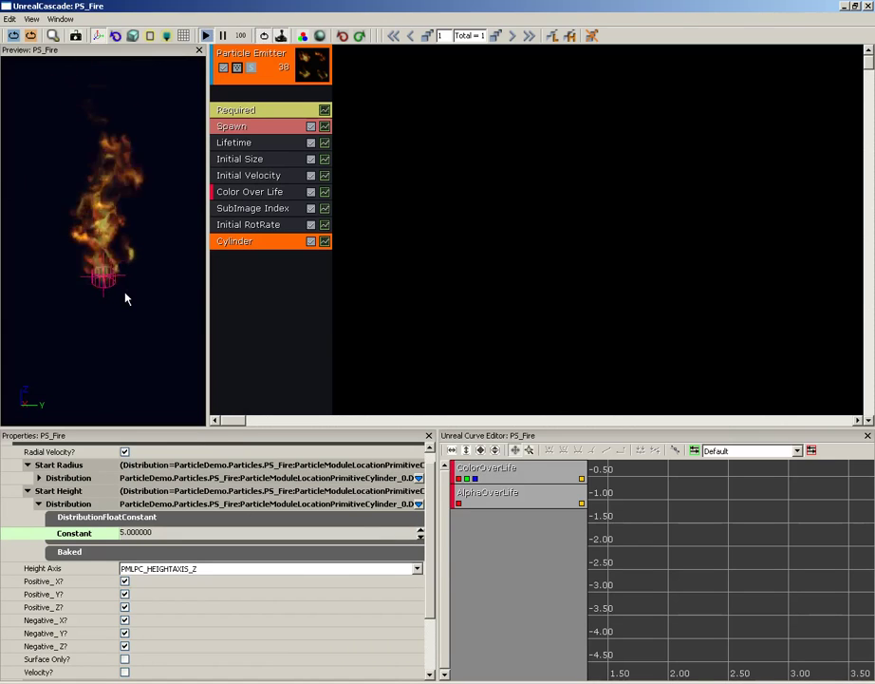
scroll(428, 574, "down", 3)
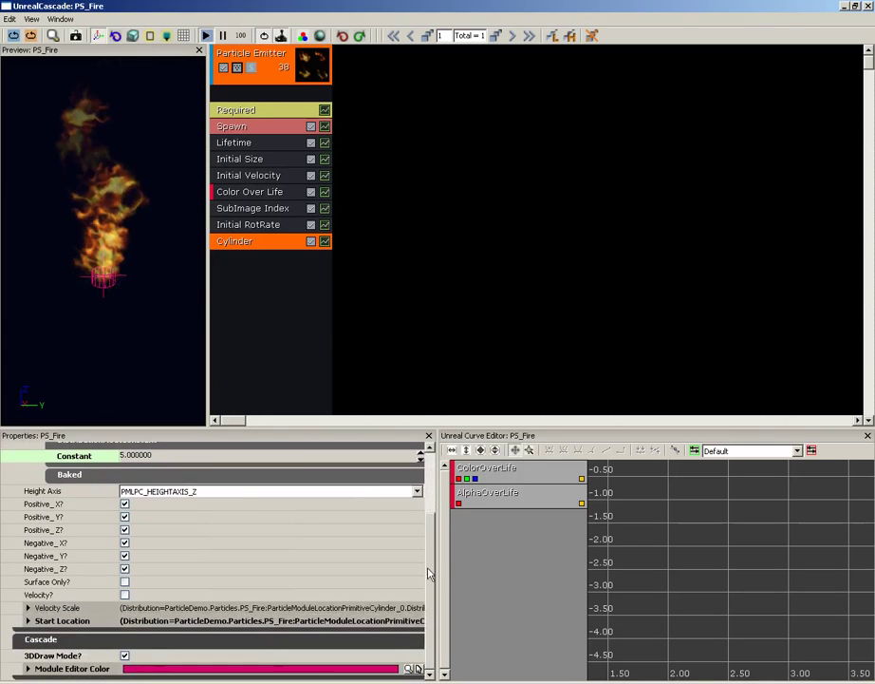
left_click(124, 655)
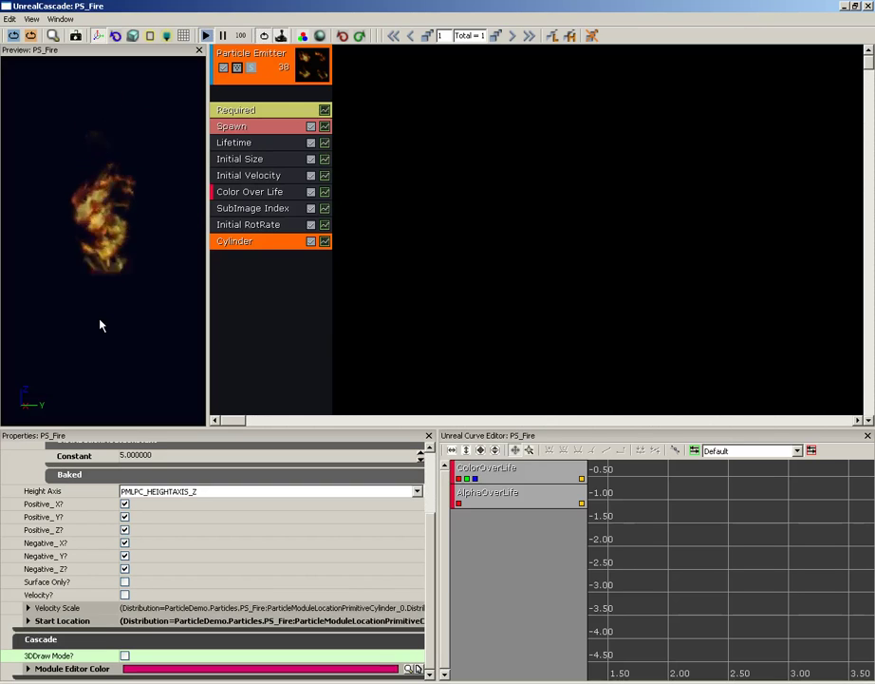
Add a Size By Life module to the particle emitter
right_click(237, 273)
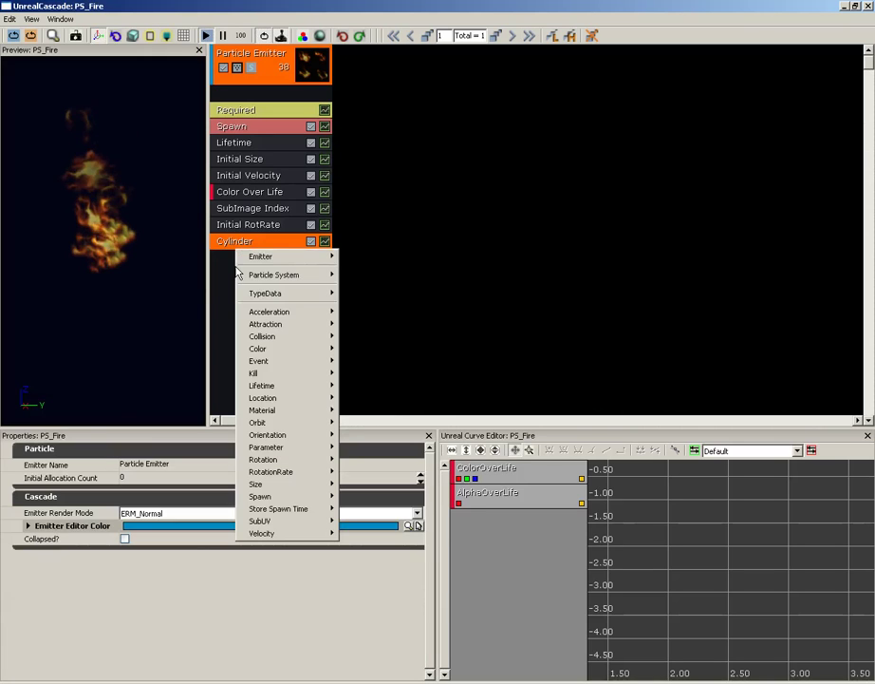
mouse_move(291, 489)
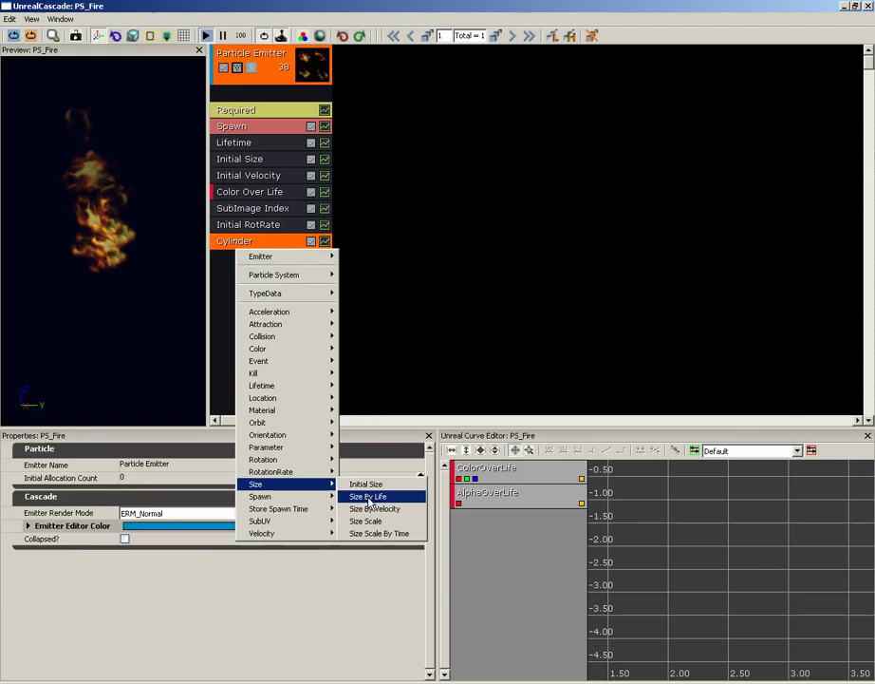
left_click(369, 497)
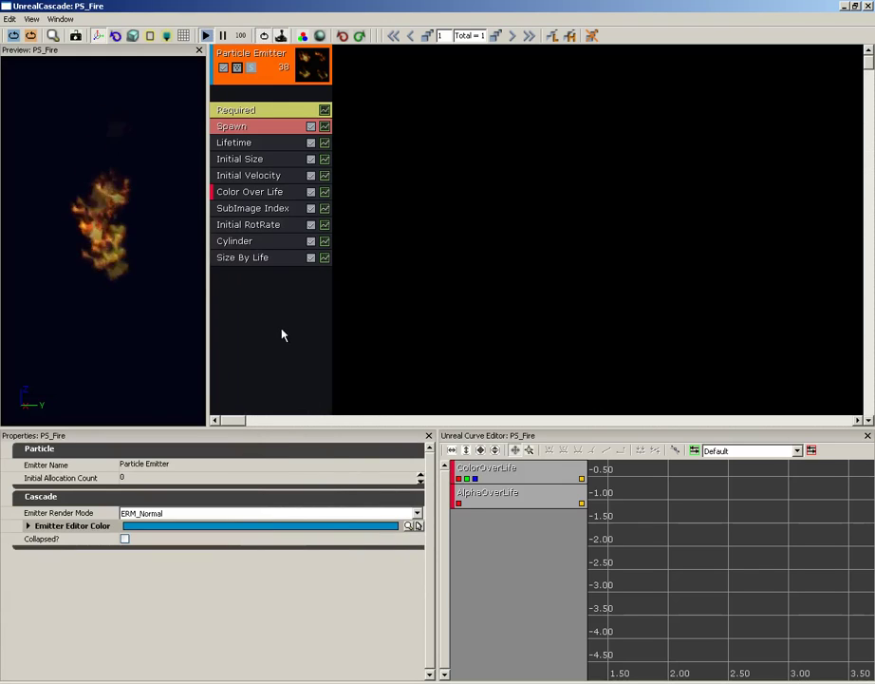
Expand the Size By Life module's Life Multiplier constant curve down to the output vector of point 0
left_click(263, 260)
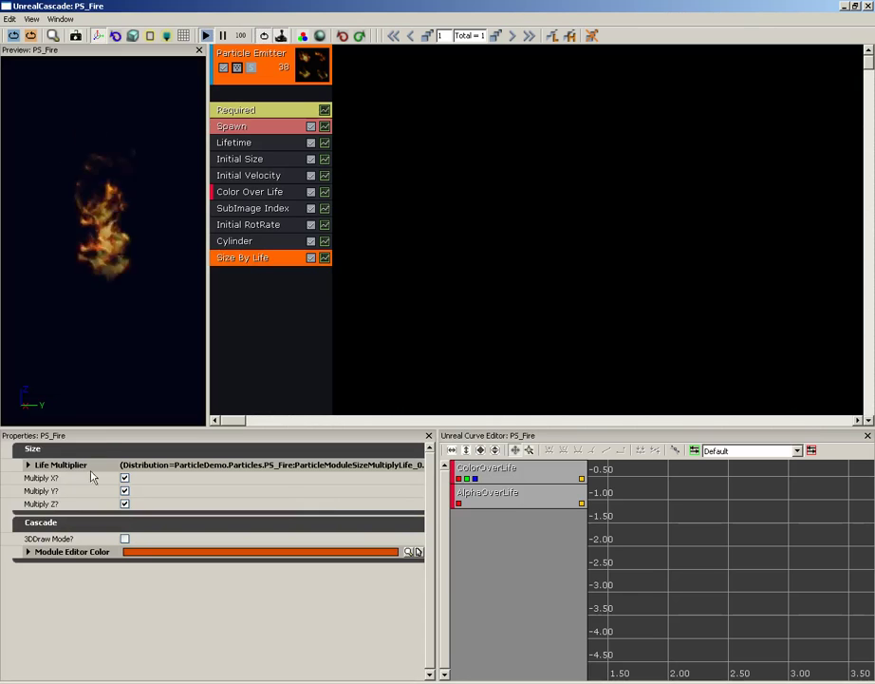
left_click(28, 465)
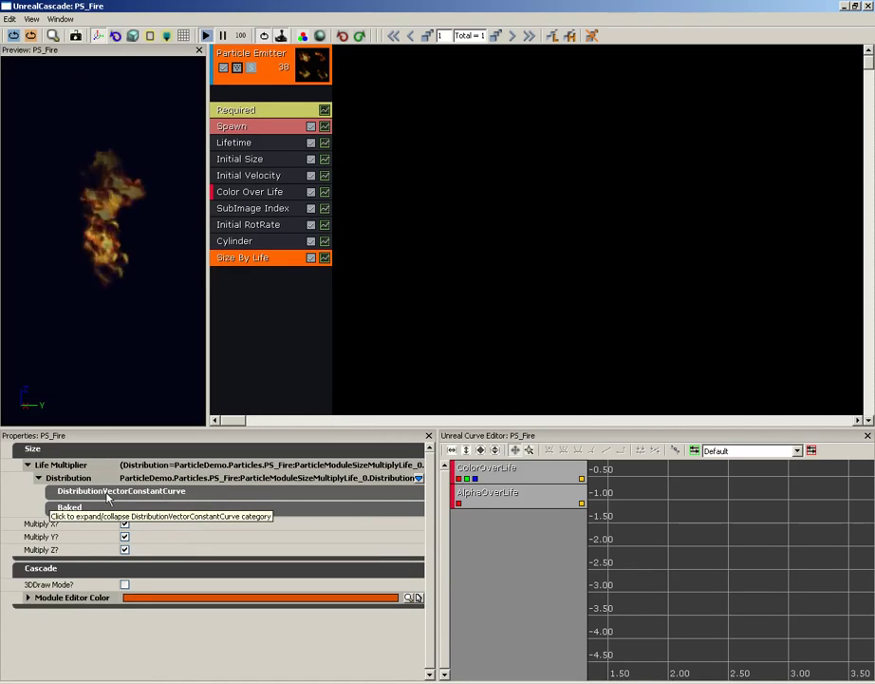
left_click(107, 493)
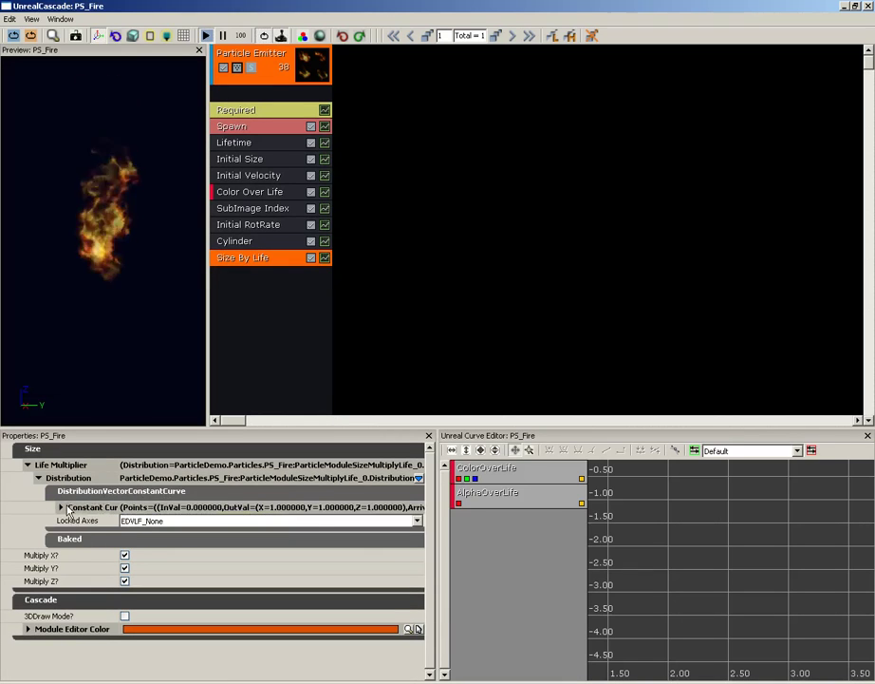
left_click(63, 507)
left_click(72, 521)
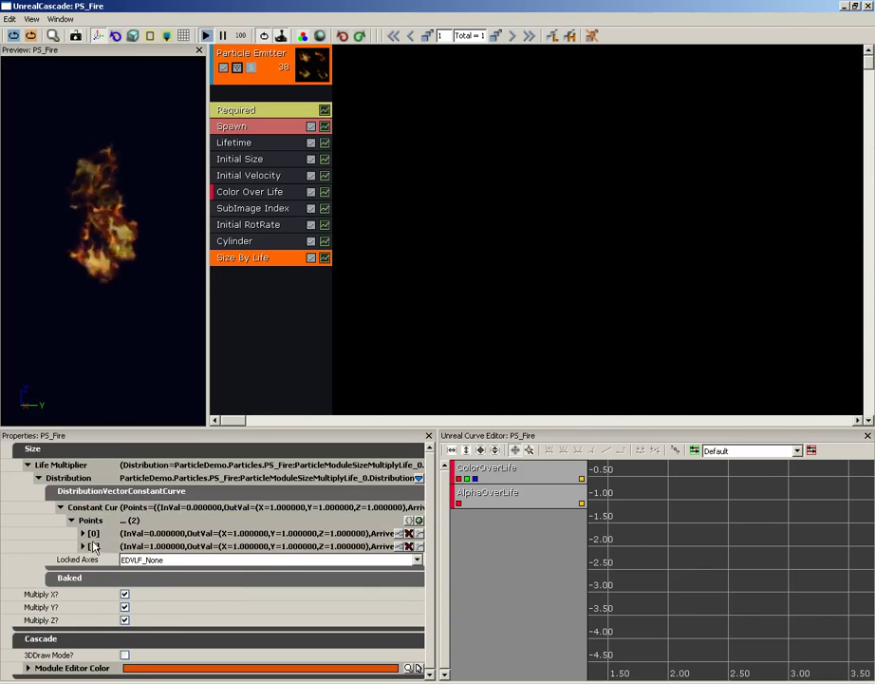
left_click(95, 534)
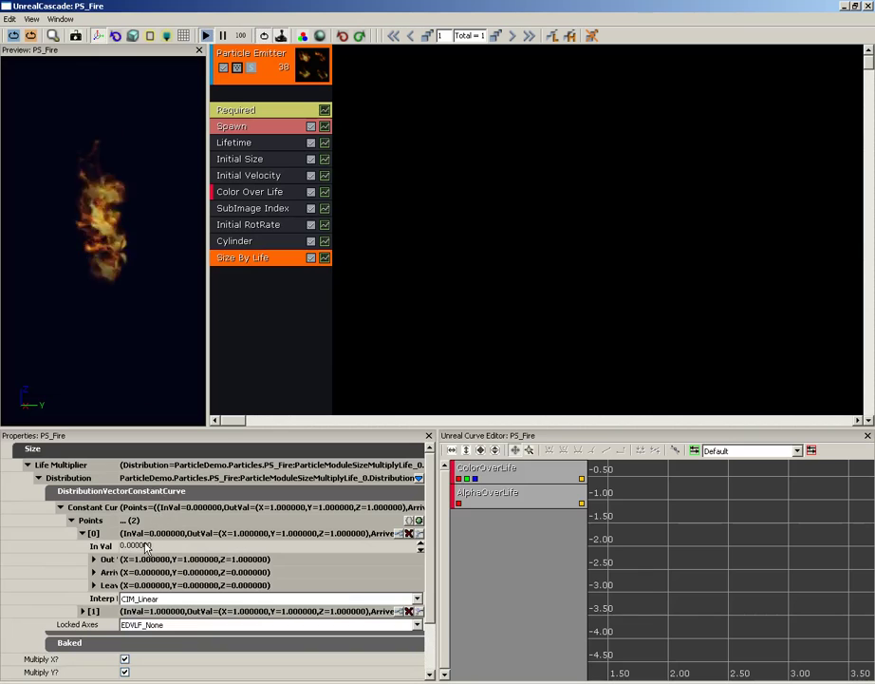
left_click(94, 559)
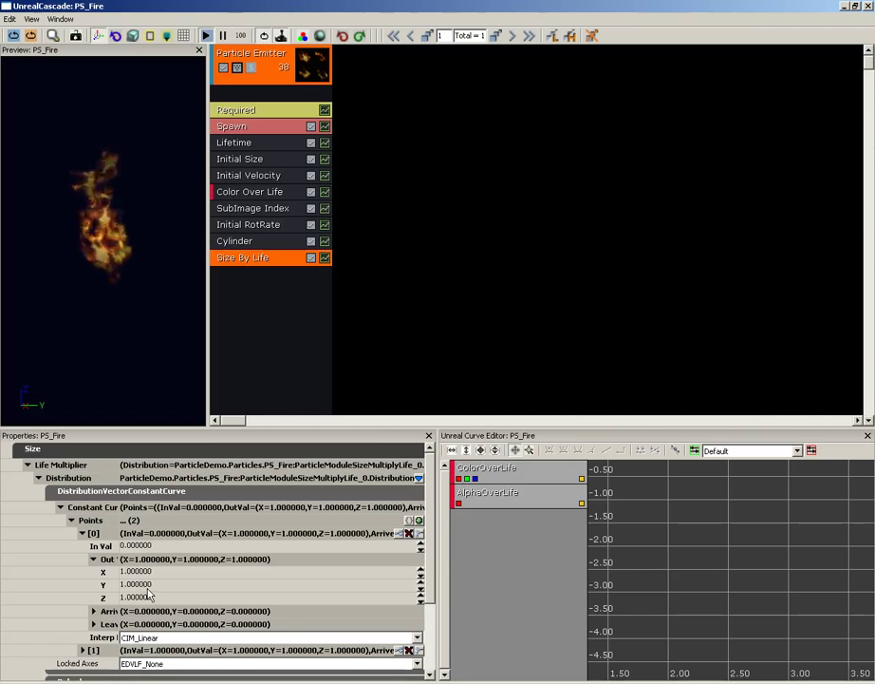
Check the emitter's screen alignment in the Required module, then return to the Size By Life module
left_click(269, 82)
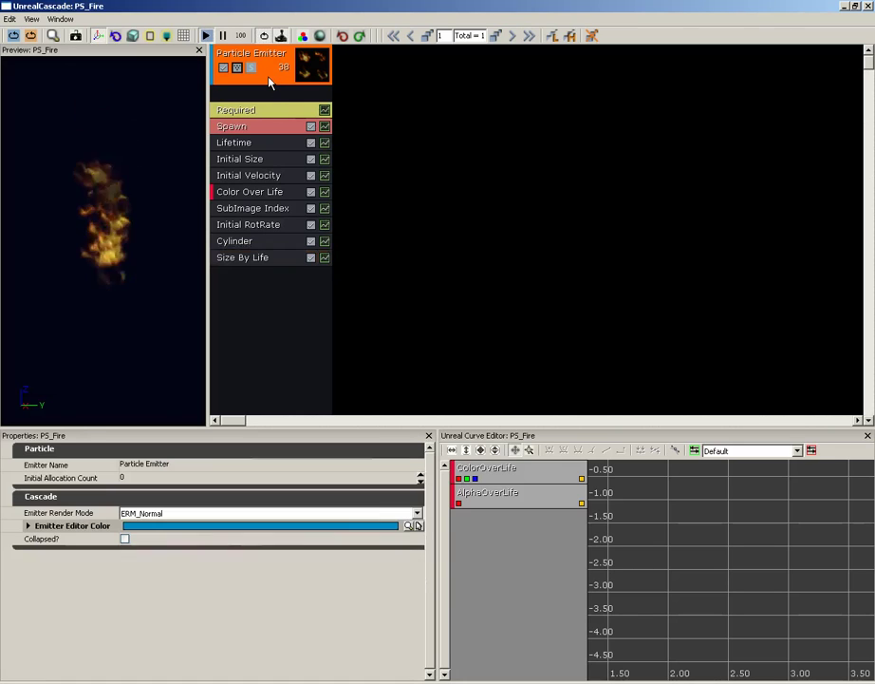
left_click(268, 112)
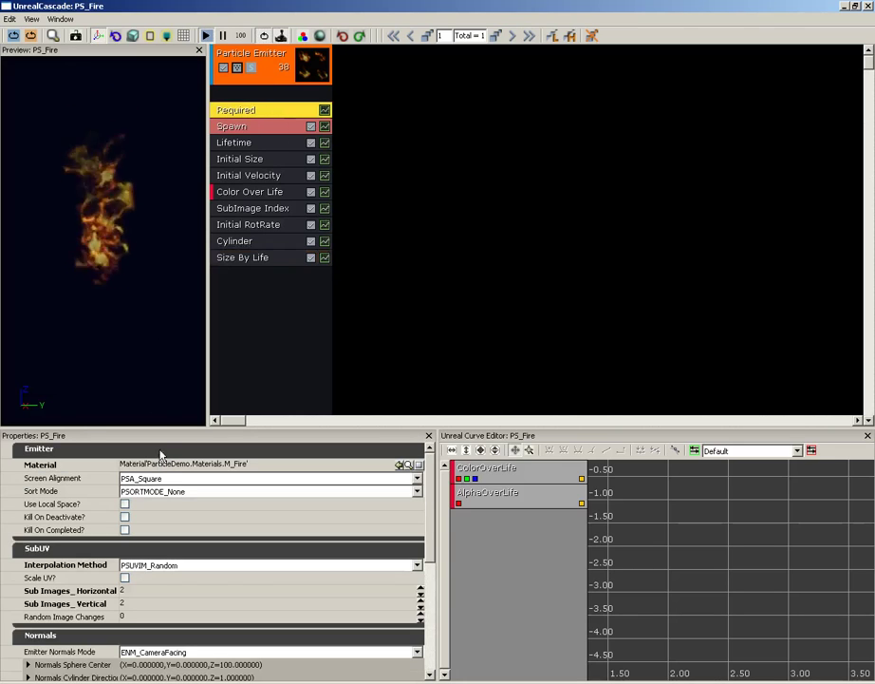
left_click(242, 261)
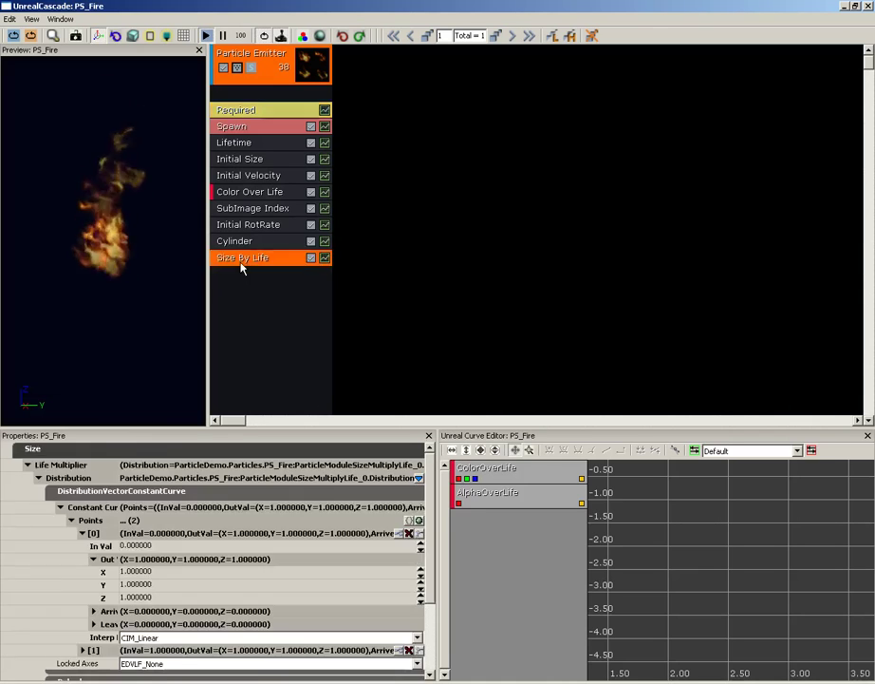
Set the X output value of Life Multiplier point 0 to 0
left_click(142, 572)
type("0")
key("Return")
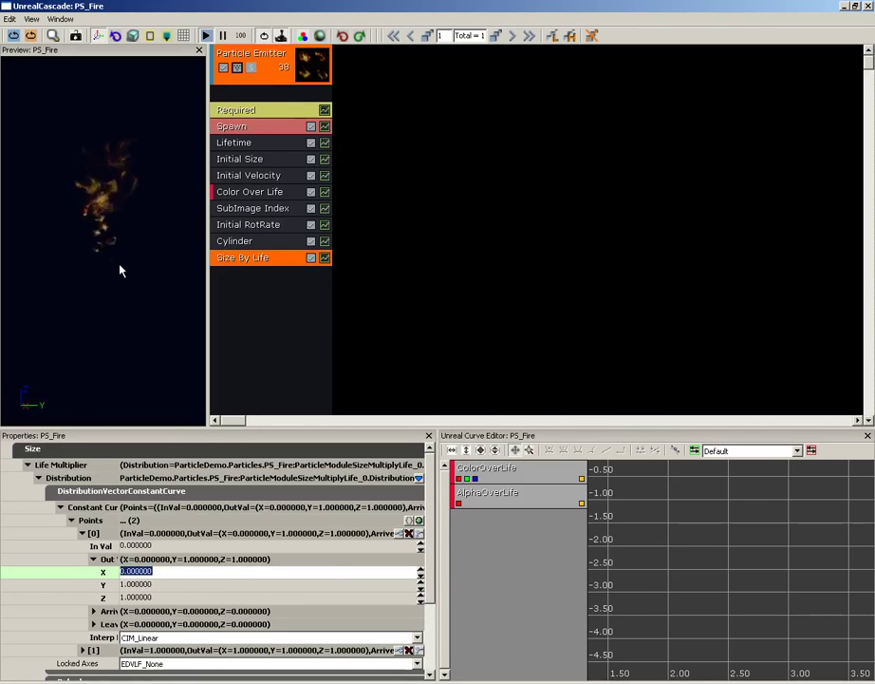
Collapse point 0 and set the In Val of Life Multiplier point 1 to 0.2
left_click(93, 559)
left_click(82, 532)
left_click(83, 546)
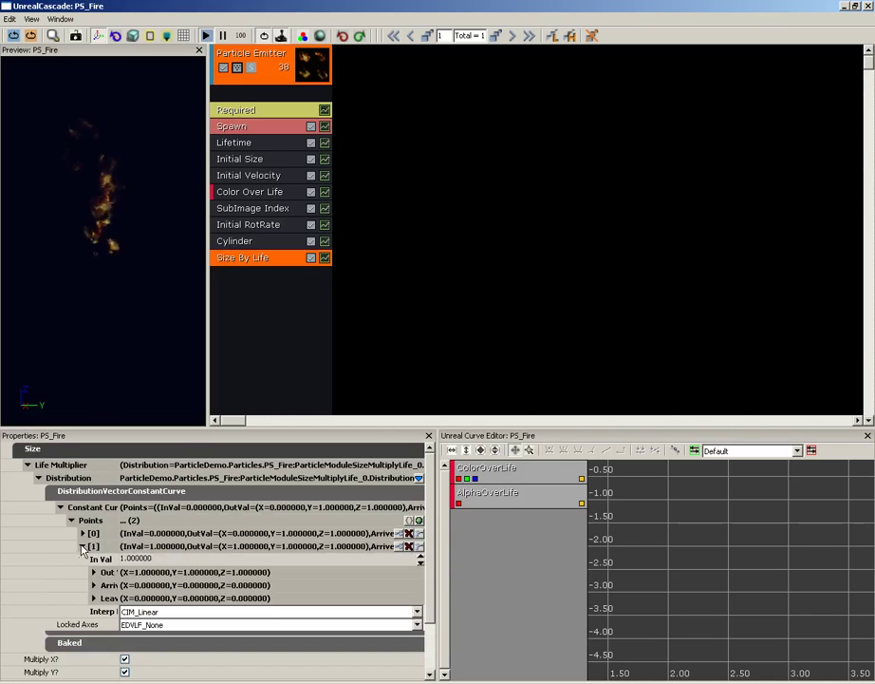
left_click(150, 559)
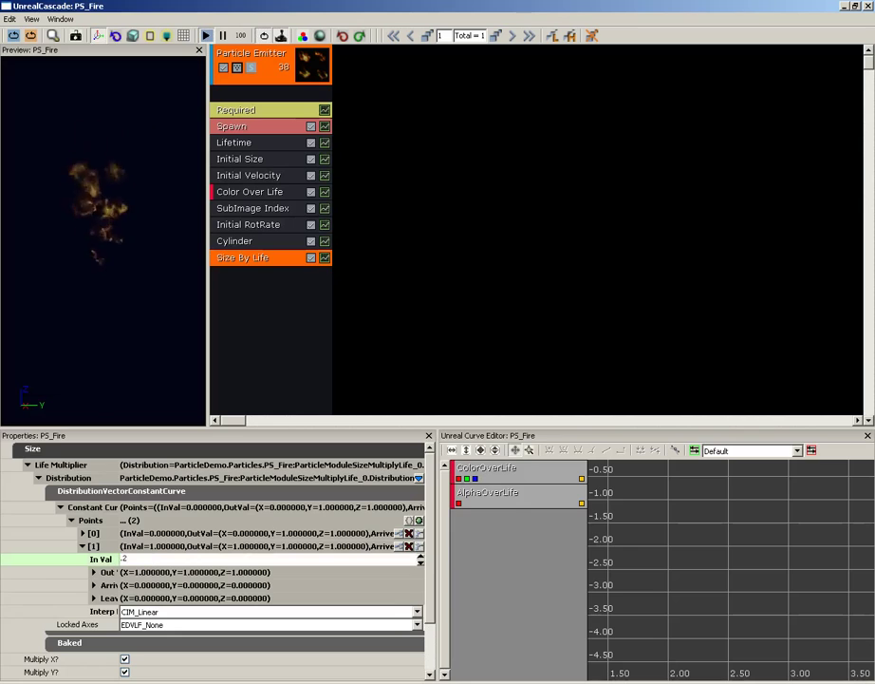
key("Return")
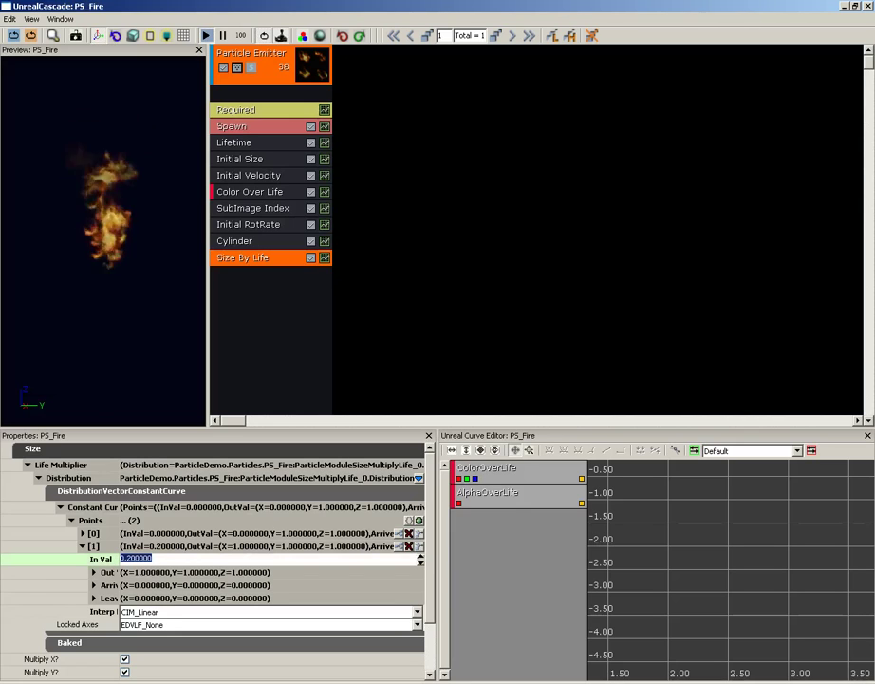
Set the X output value of Life Multiplier point 1 to 1.25 and collapse its output vector
left_click(93, 572)
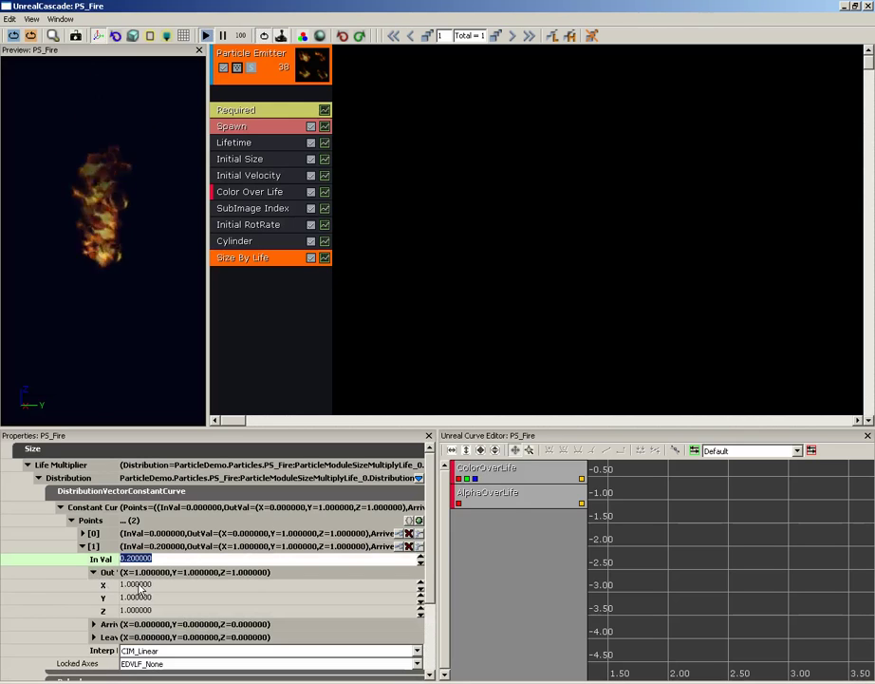
left_click(100, 583)
type("1.25")
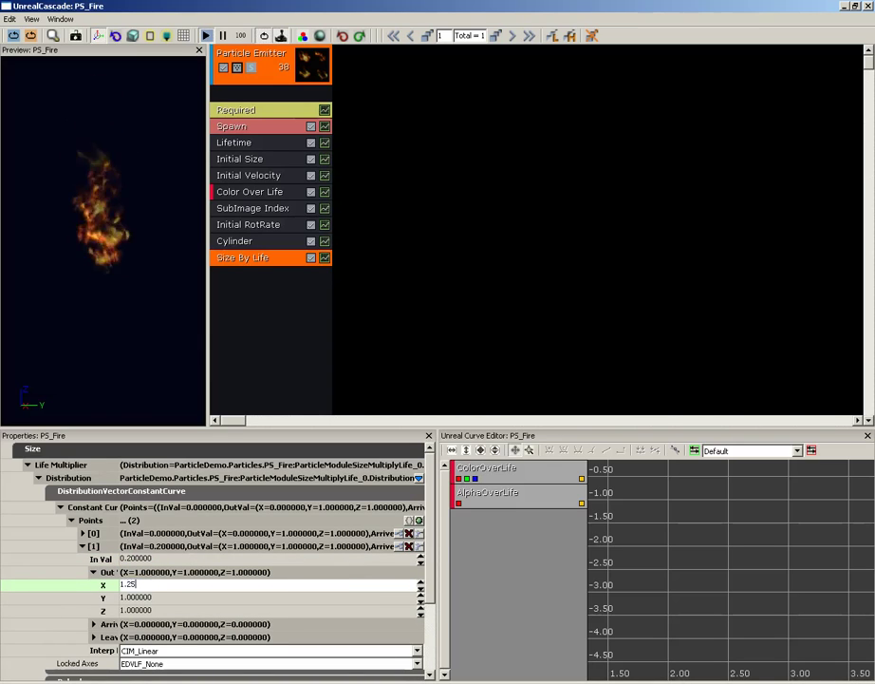
key("Return")
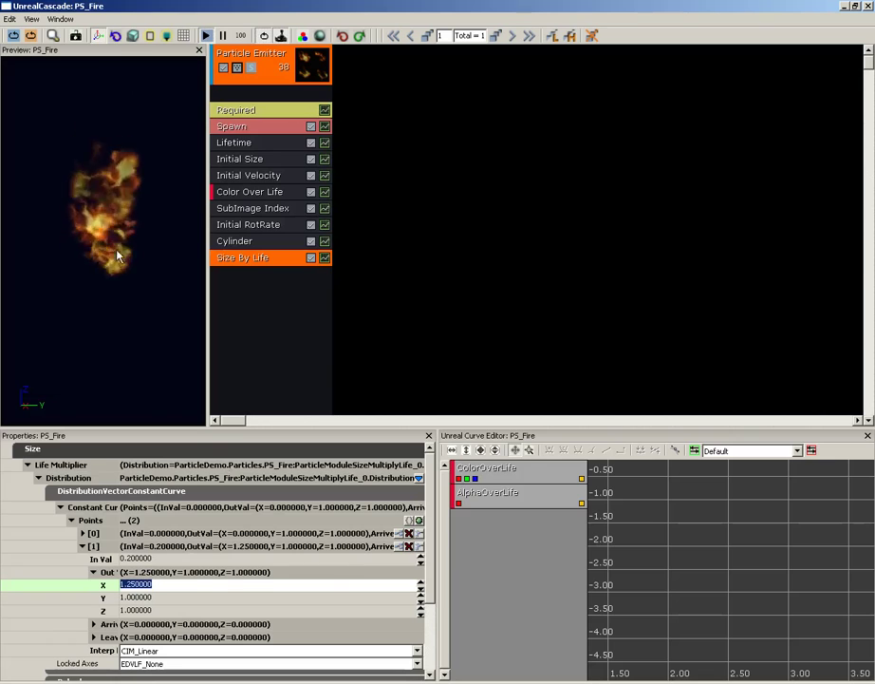
left_click(93, 573)
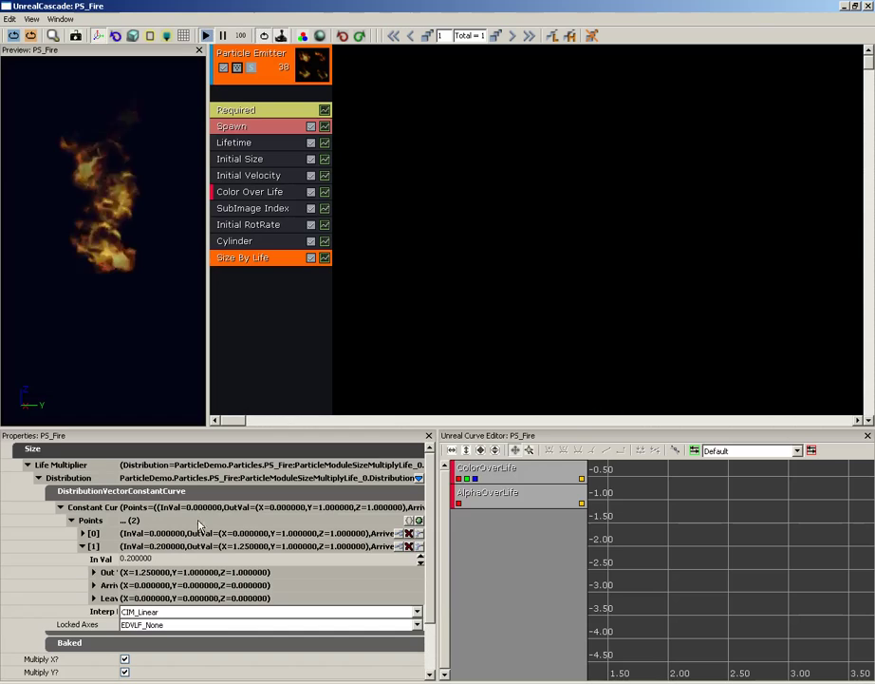
Add a third point to the Life Multiplier constant curve and set its In Val to 1
left_click(419, 520)
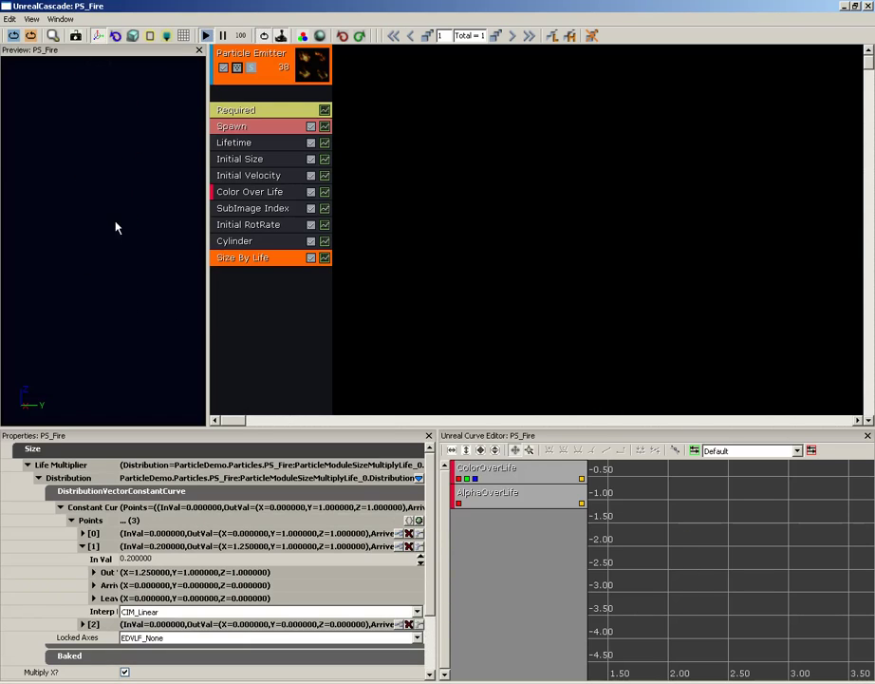
left_click(83, 625)
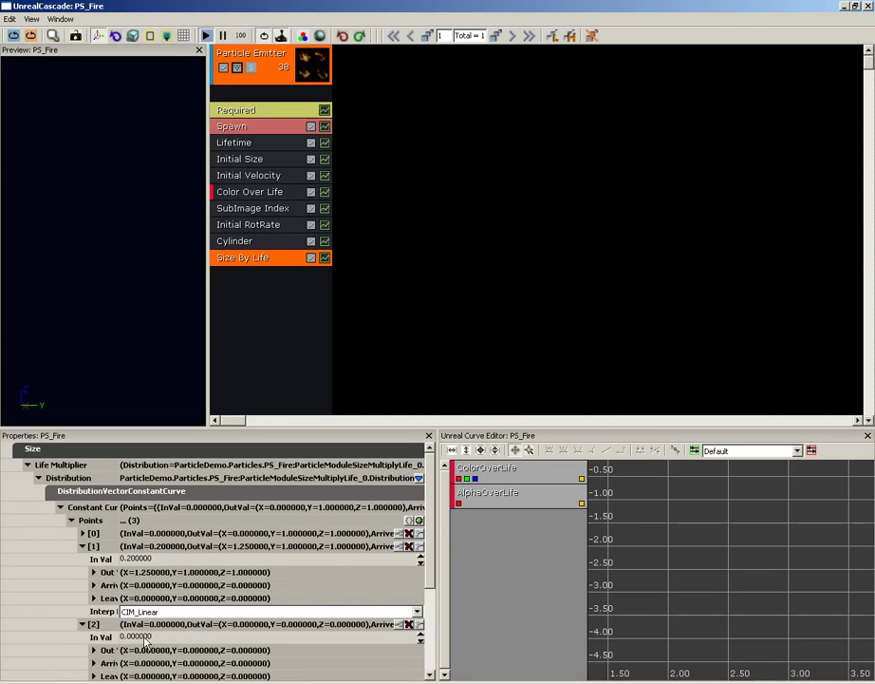
left_click(143, 638)
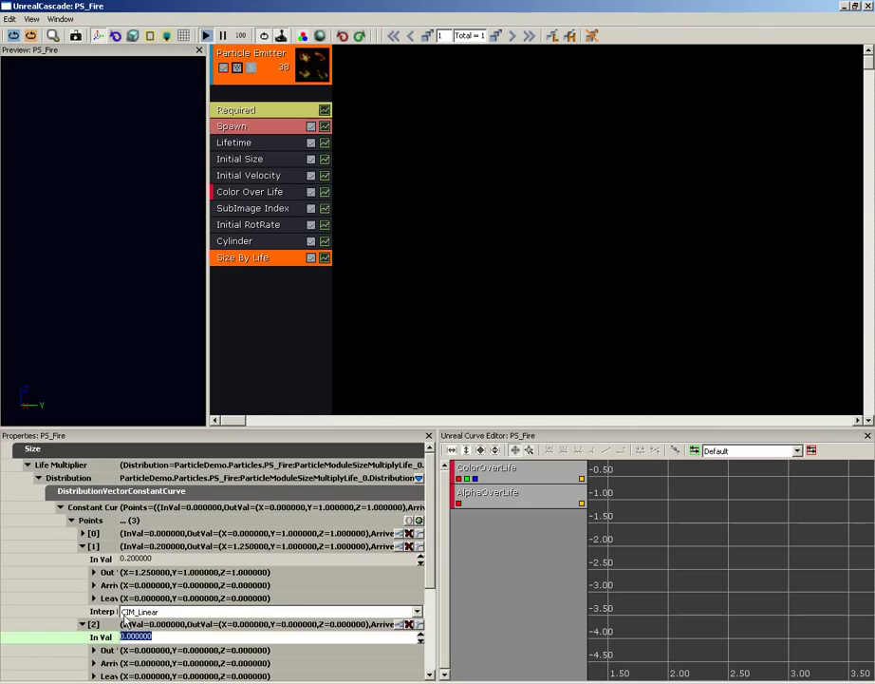
scroll(384, 564, "down", 3)
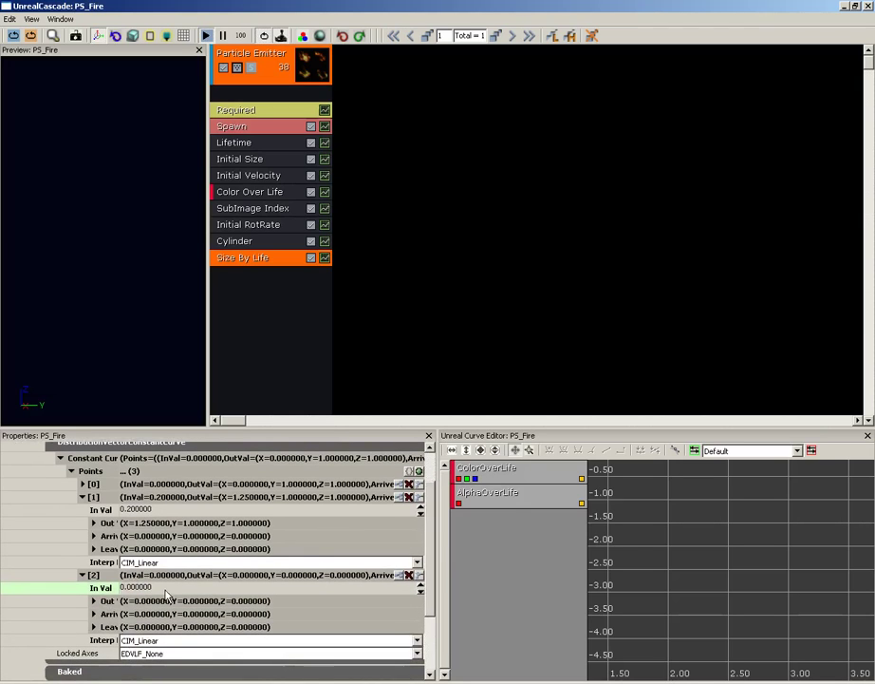
left_click(169, 589)
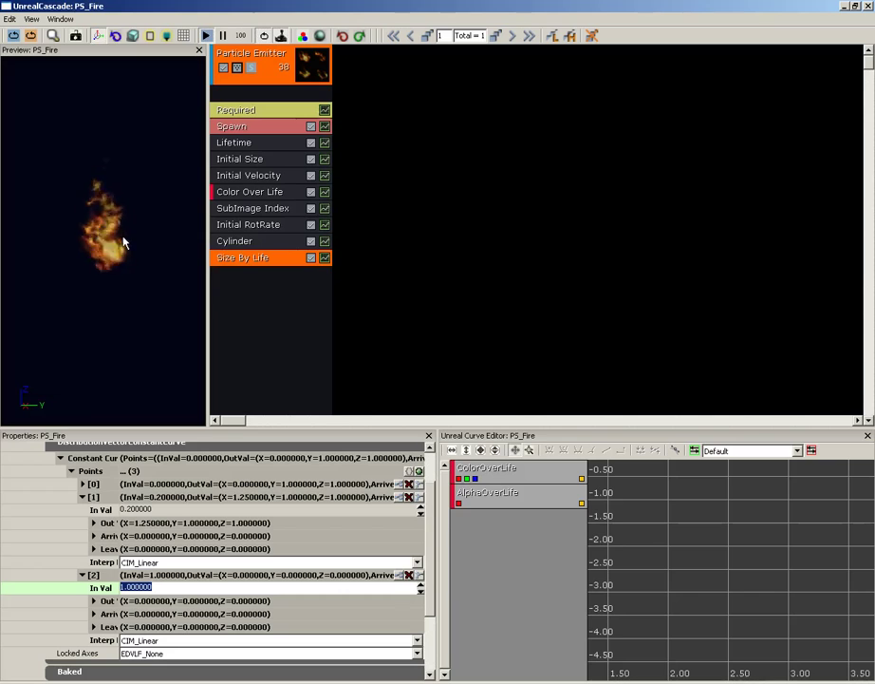
Send the Size By Life module to the curve editor and hide the ColorOverLife and AlphaOverLife curves
left_click(325, 258)
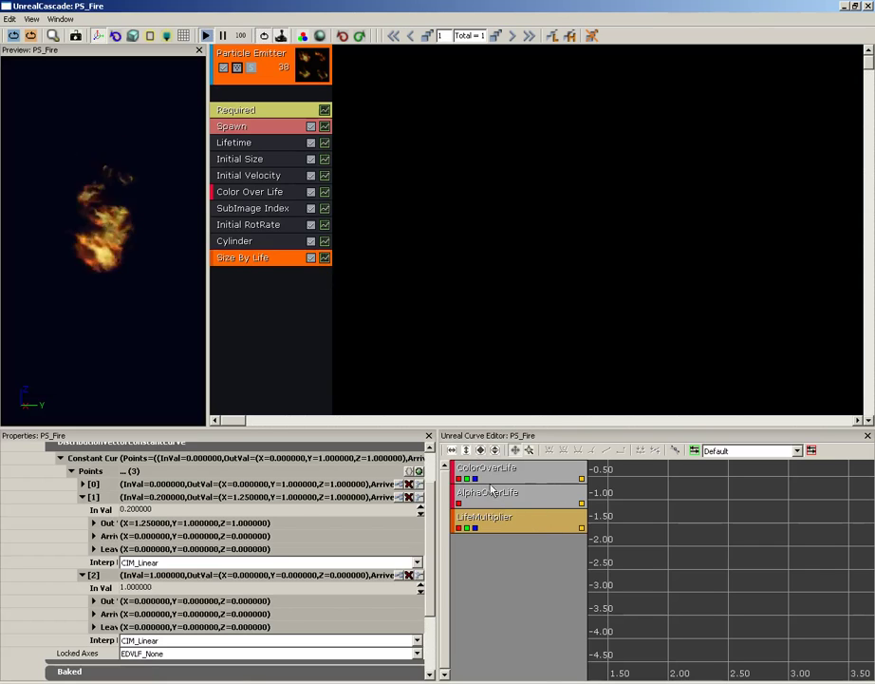
left_click(582, 503)
left_click(582, 478)
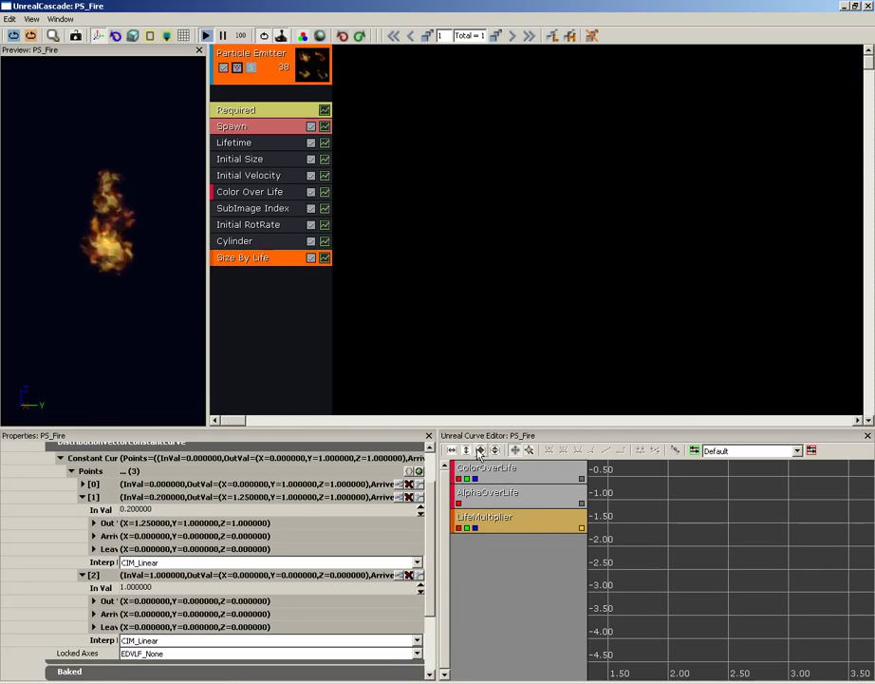
left_click(480, 450)
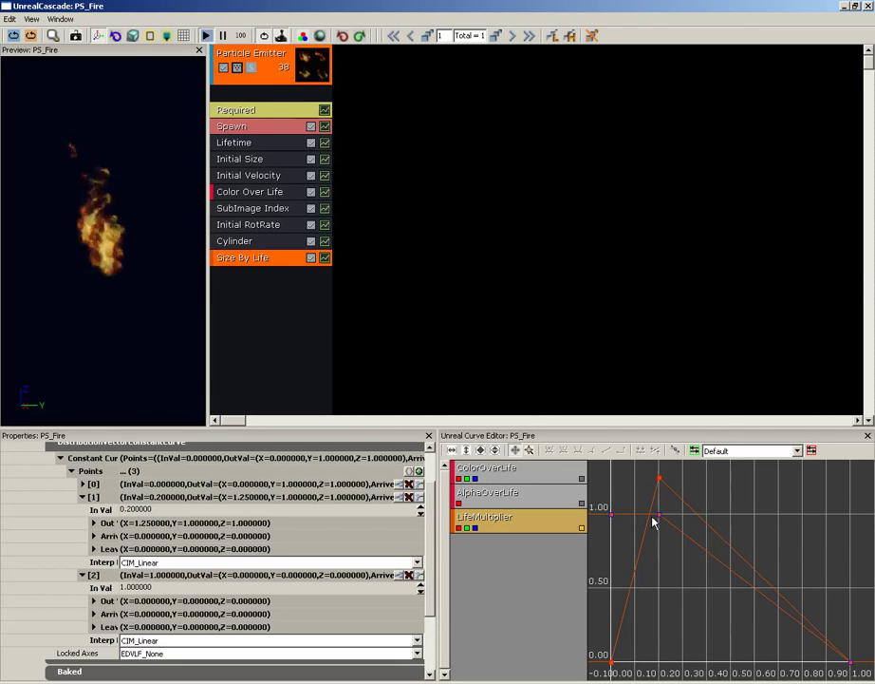
Change the LifeMultiplier curve's X key at time 0 to Curve (Auto/Clamped) interpolation
left_click(611, 663)
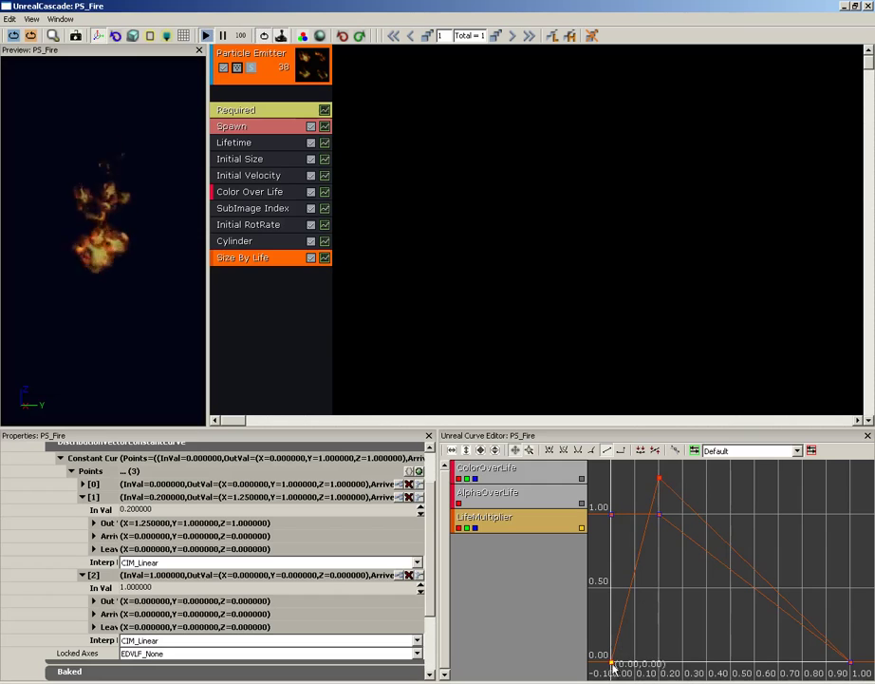
mouse_move(613, 665)
left_click_drag(612, 666, 724, 549)
mouse_move(692, 570)
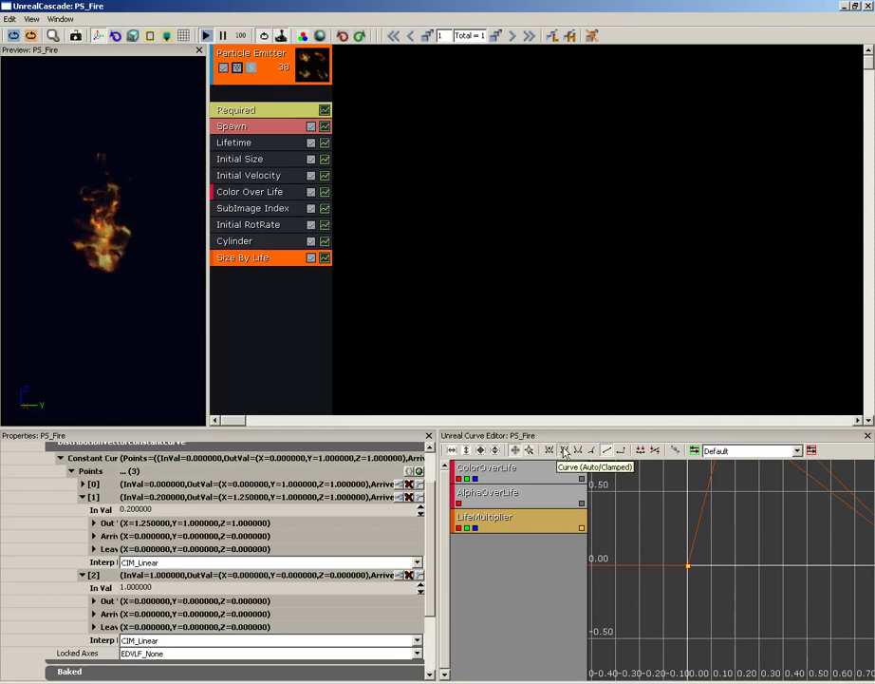
left_click_drag(729, 541, 702, 621)
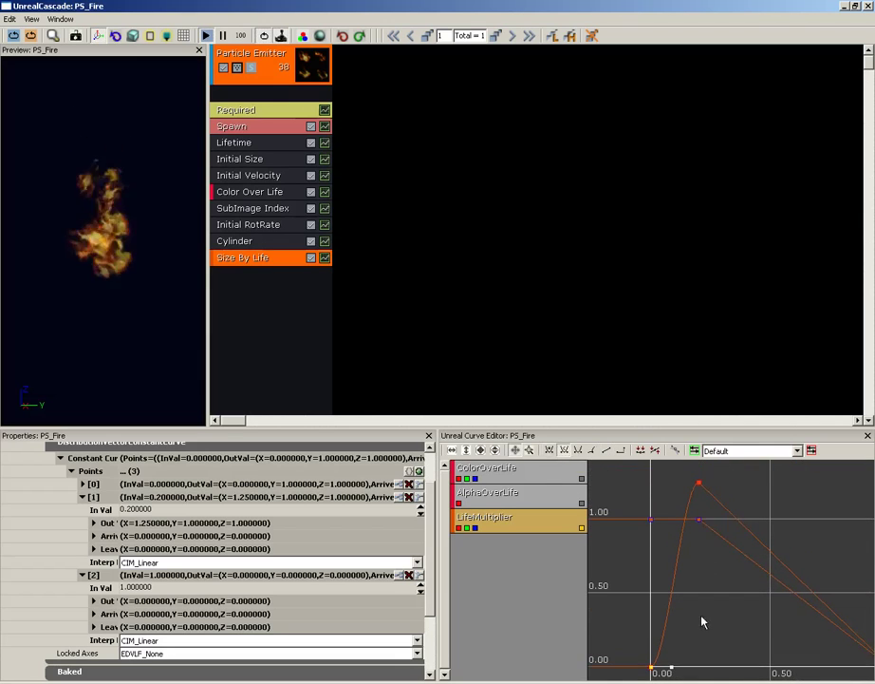
Apply Curve (Auto/Clamped) interpolation to the LifeMultiplier curve's peak key at time 0.2
left_click(699, 485)
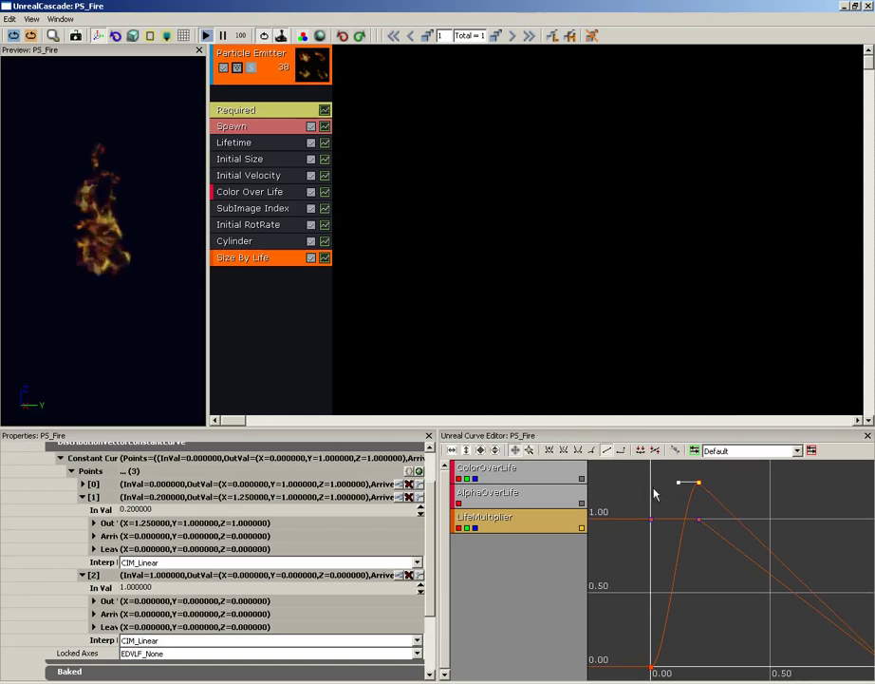
left_click(564, 450)
left_click_drag(747, 608, 748, 584)
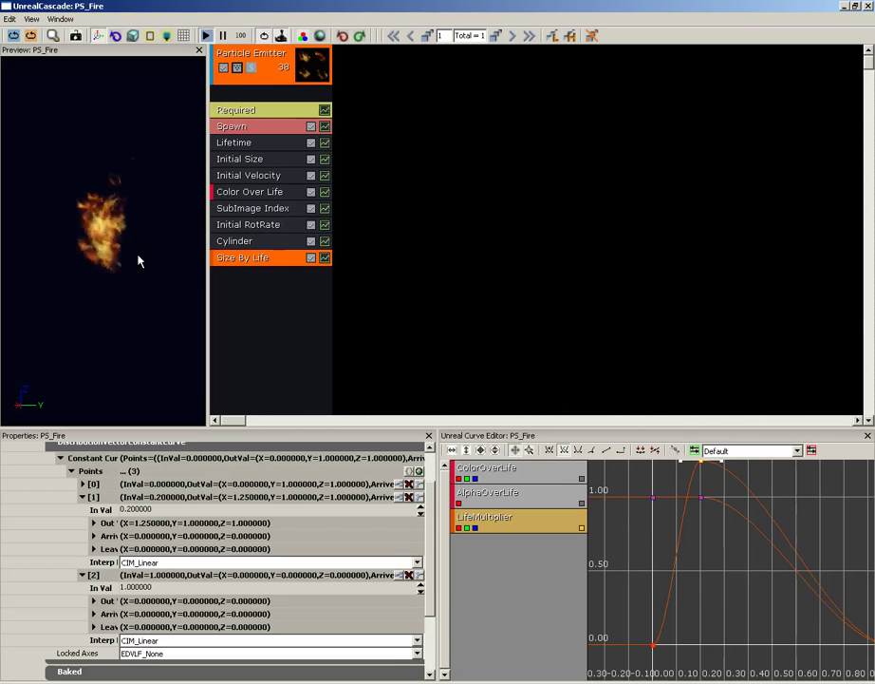
Close the particle editor and save the ParticleDemo package from the Content Browser
left_click(868, 6)
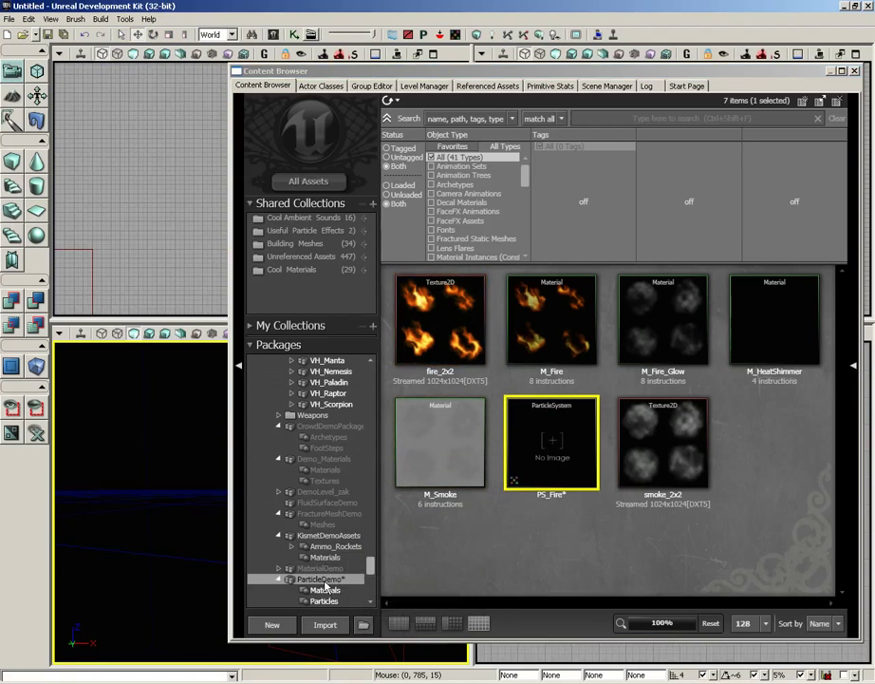
key("ctrl+s")
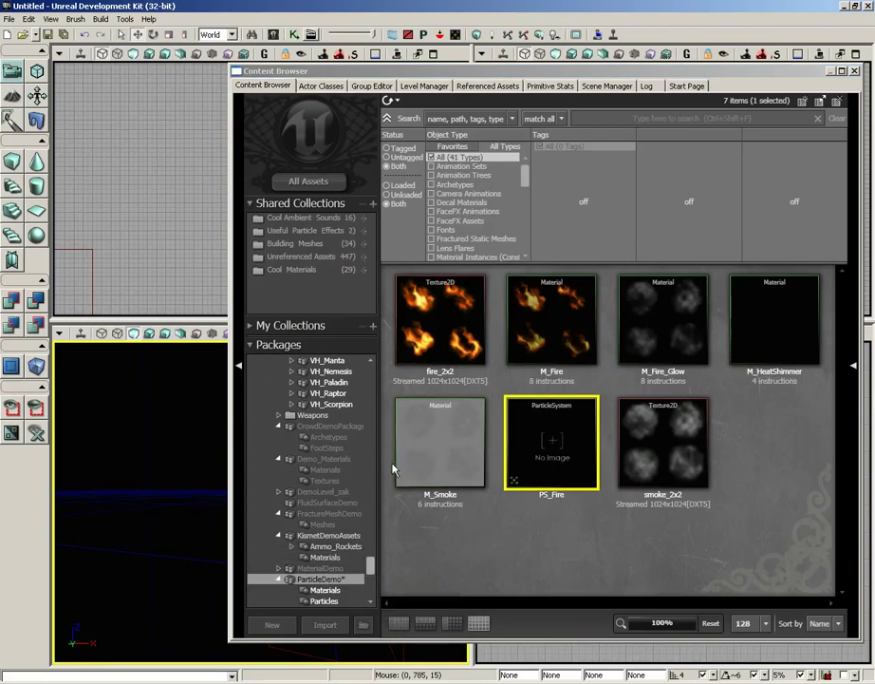